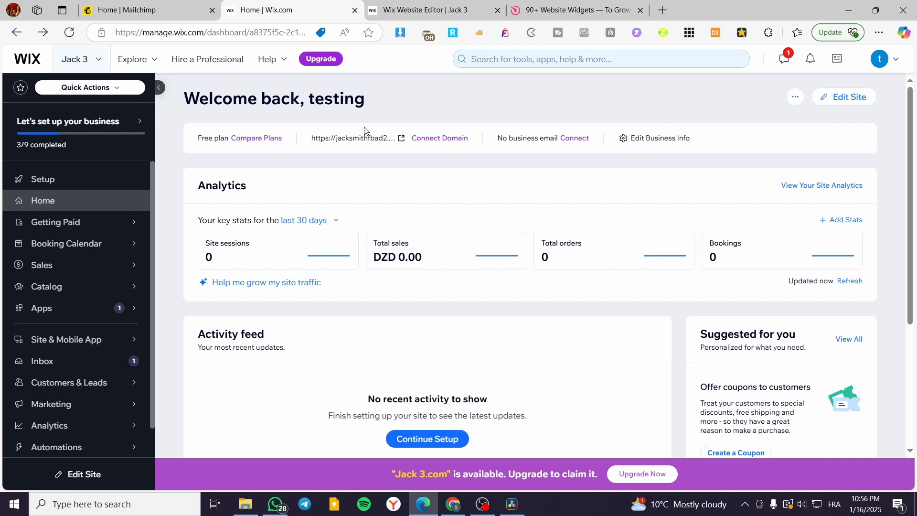
# Switch to the Wix Website Editor with the site's home page open
pyautogui.click(572, 5)
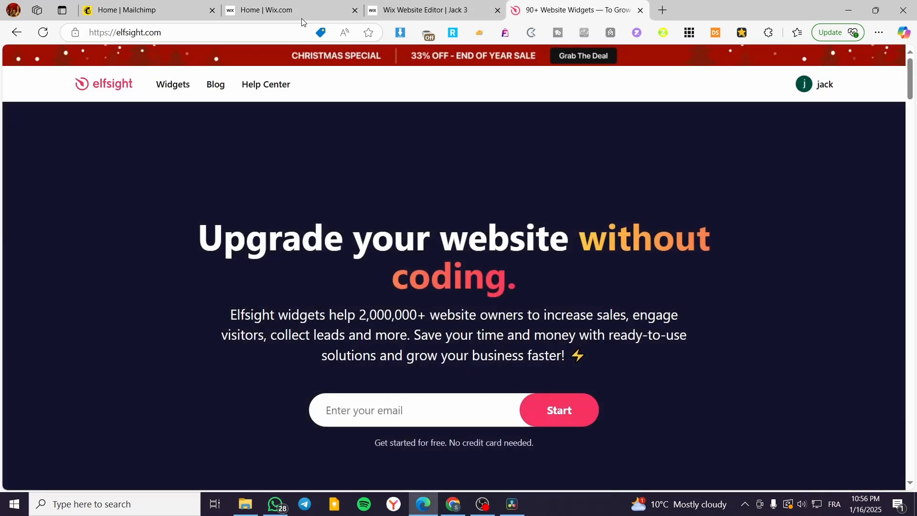
pyautogui.click(297, 6)
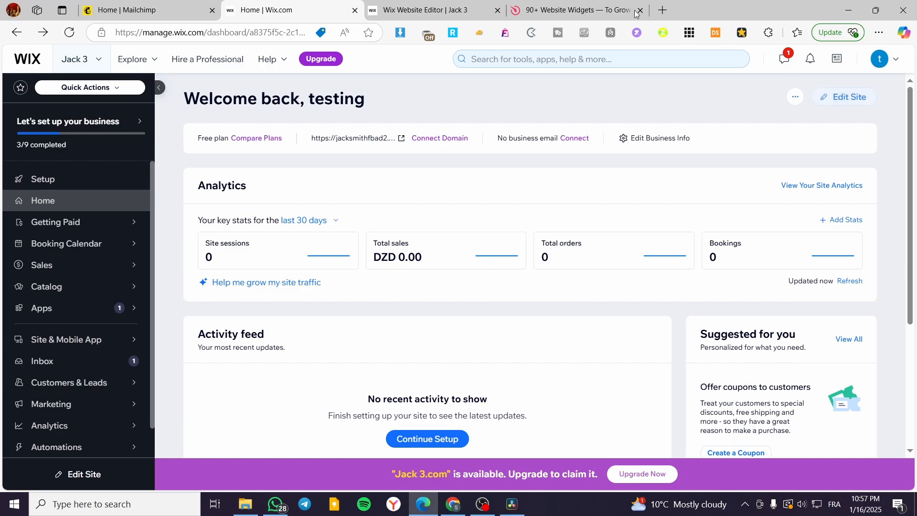
pyautogui.click(442, 7)
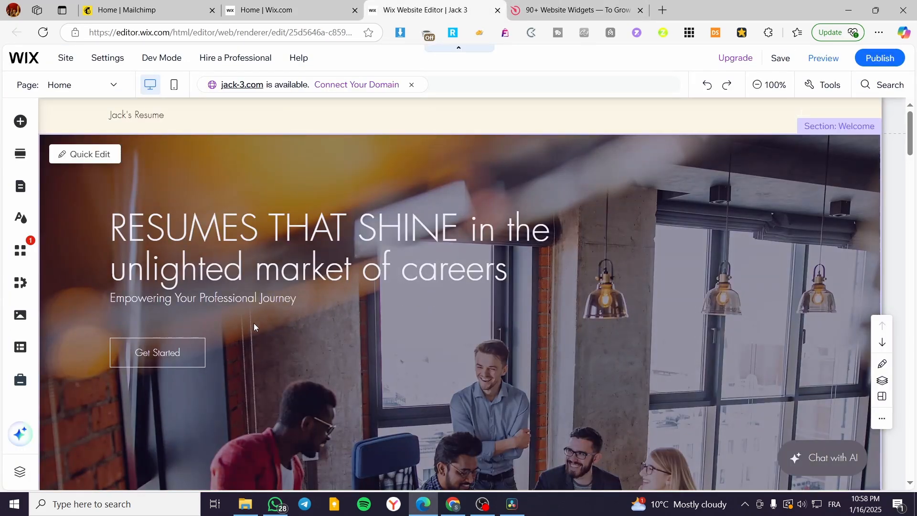
# Look through the home page from the Welcome section to the About section for a place to insert a new section
pyautogui.scroll(-4, 297, 319)
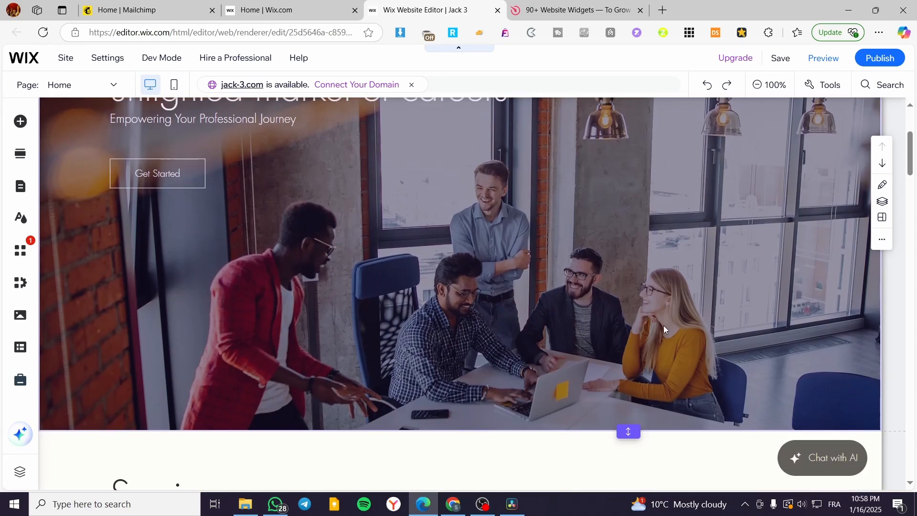
pyautogui.scroll(-1, 537, 316)
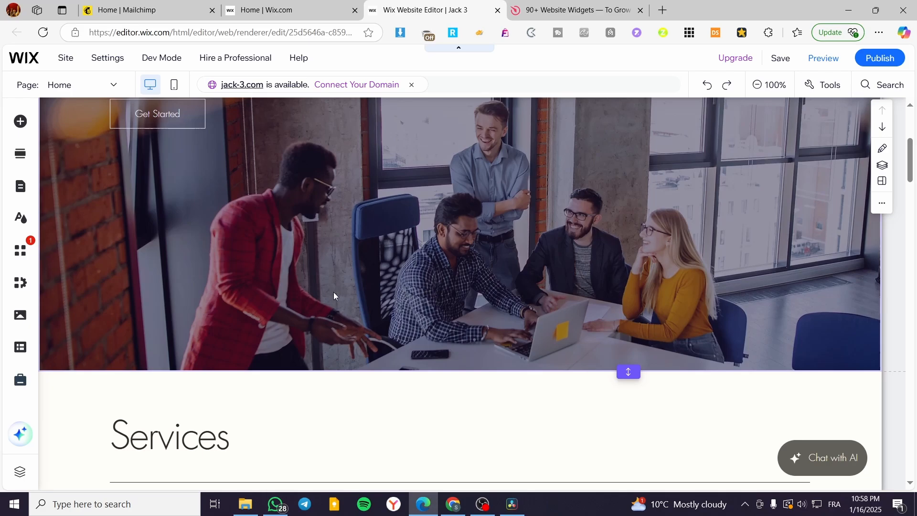
pyautogui.scroll(-3, 330, 289)
pyautogui.scroll(5, 403, 302)
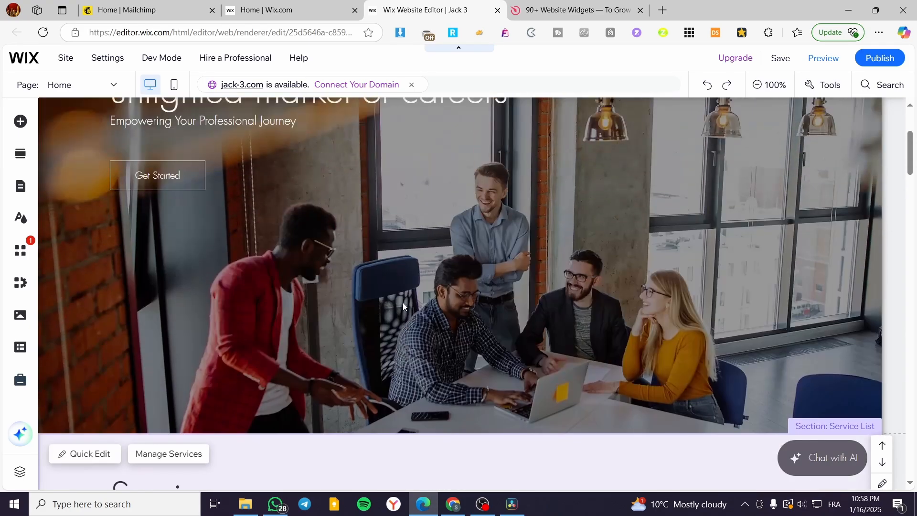
pyautogui.scroll(-7, 401, 299)
pyautogui.scroll(-10, 421, 291)
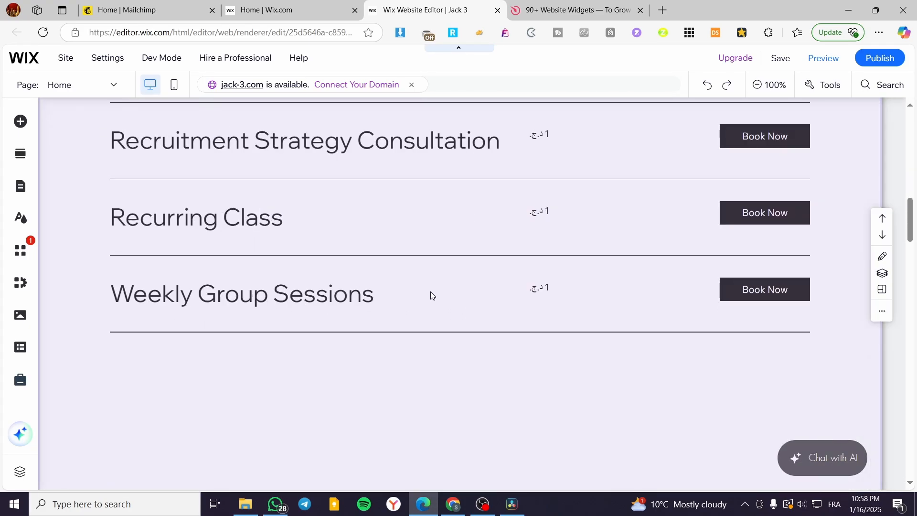
pyautogui.scroll(4, 430, 292)
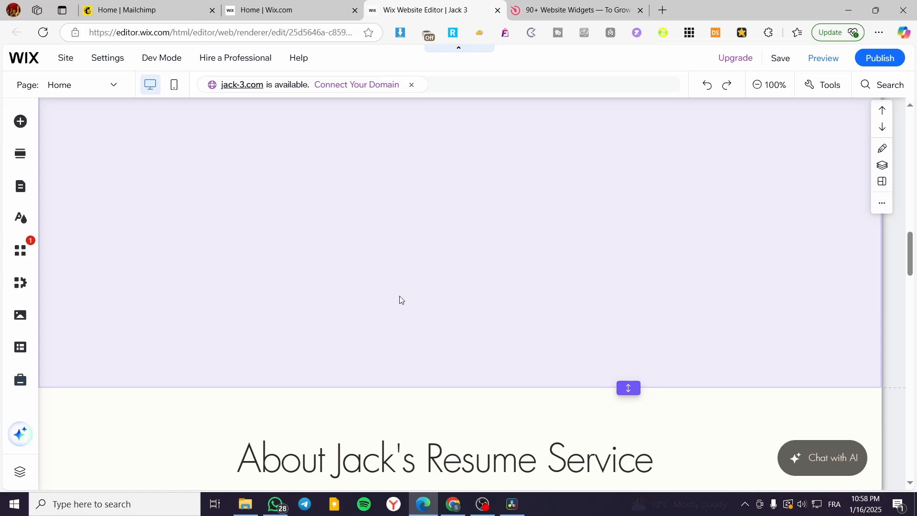
pyautogui.scroll(-3, 392, 306)
pyautogui.scroll(7, 377, 299)
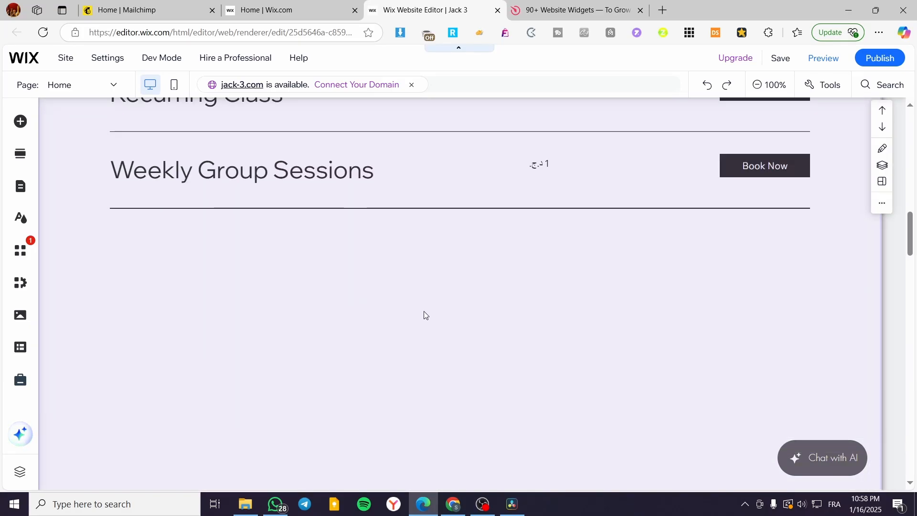
pyautogui.scroll(-9, 426, 310)
pyautogui.scroll(5, 475, 272)
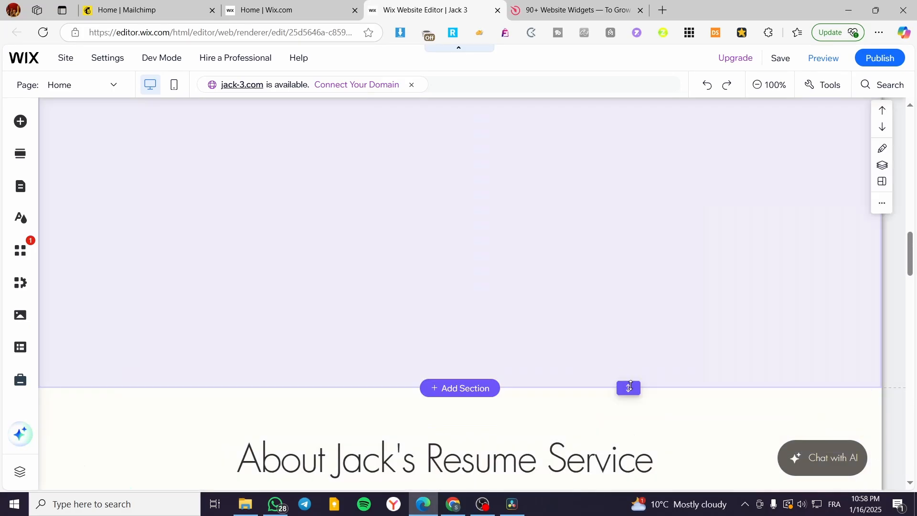
# Shorten the Services section so that it ends just below the Weekly Group Sessions row
pyautogui.moveTo(629, 388); pyautogui.dragTo(630, 165)
pyautogui.scroll(3, 621, 337)
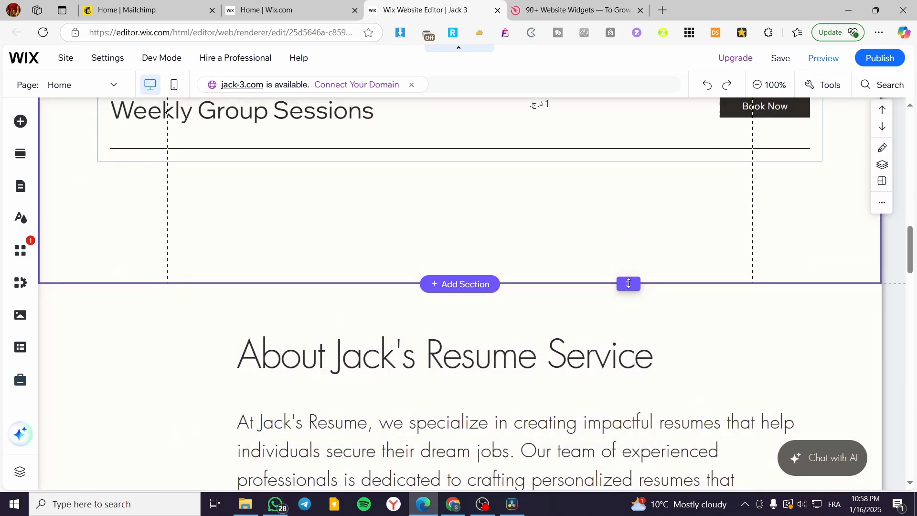
pyautogui.moveTo(629, 284); pyautogui.dragTo(629, 181)
# Add a blank section between the Services and About sections and name it "Testimonials"
pyautogui.click(488, 188)
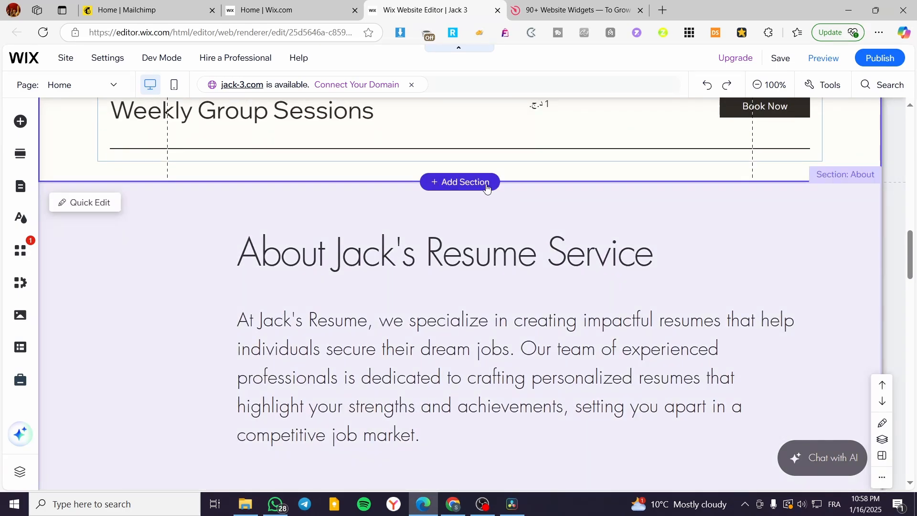
pyautogui.click(488, 188)
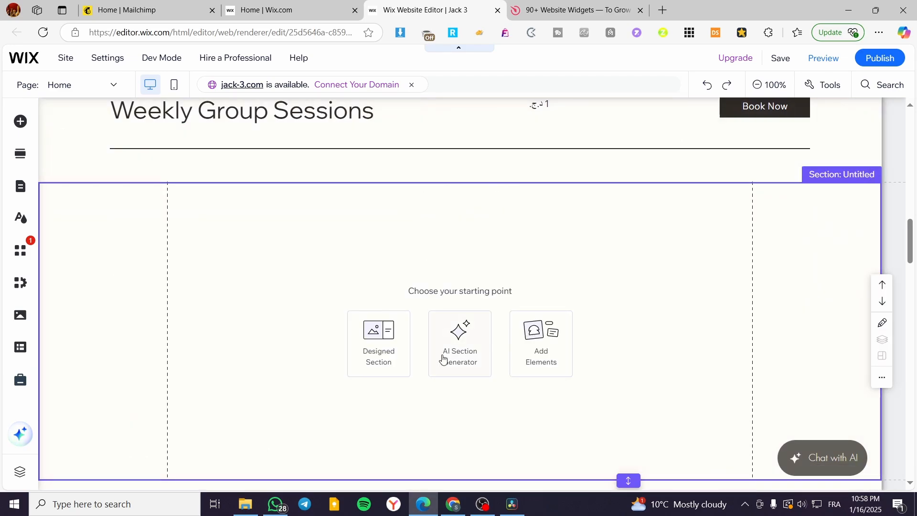
pyautogui.scroll(-3, 716, 294)
pyautogui.scroll(2, 693, 304)
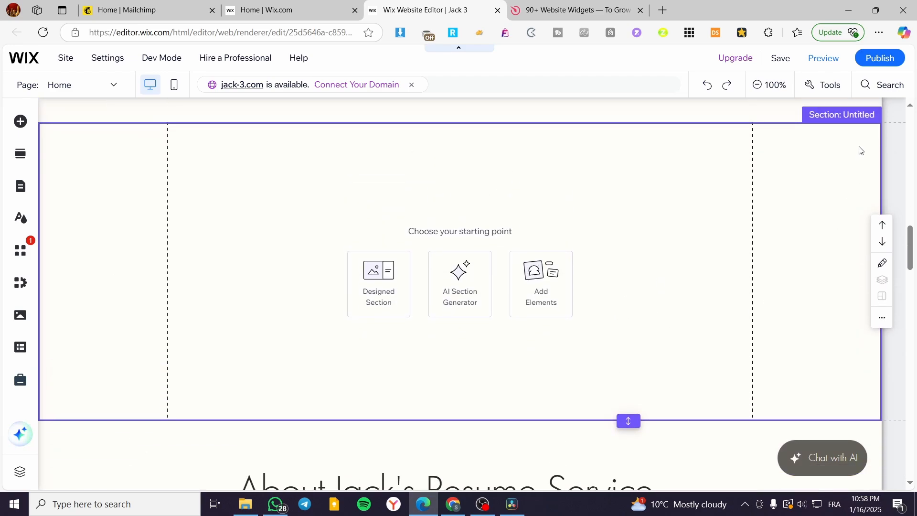
pyautogui.click(875, 117)
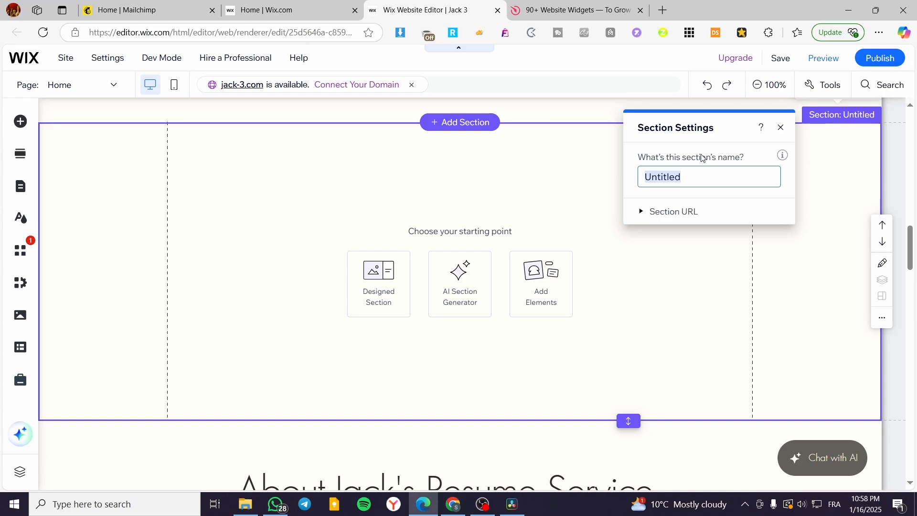
pyautogui.write('Testimonials')
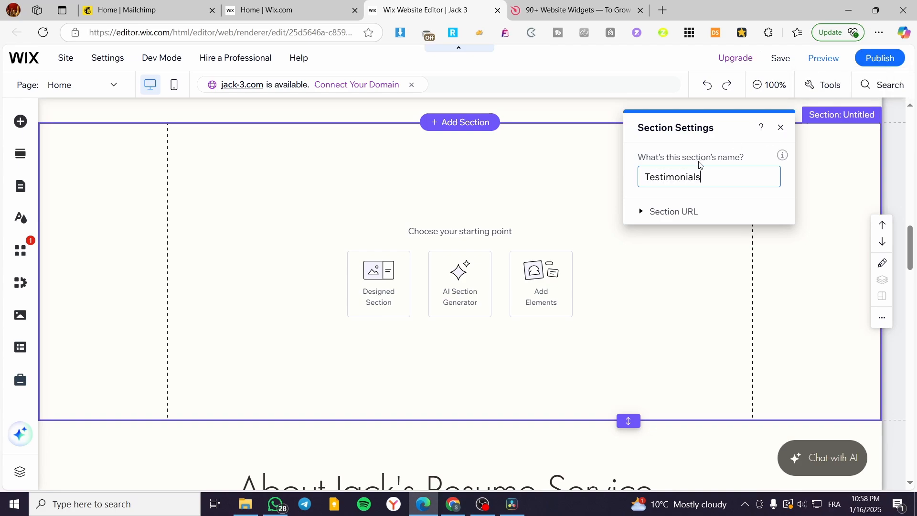
pyautogui.press('Return')
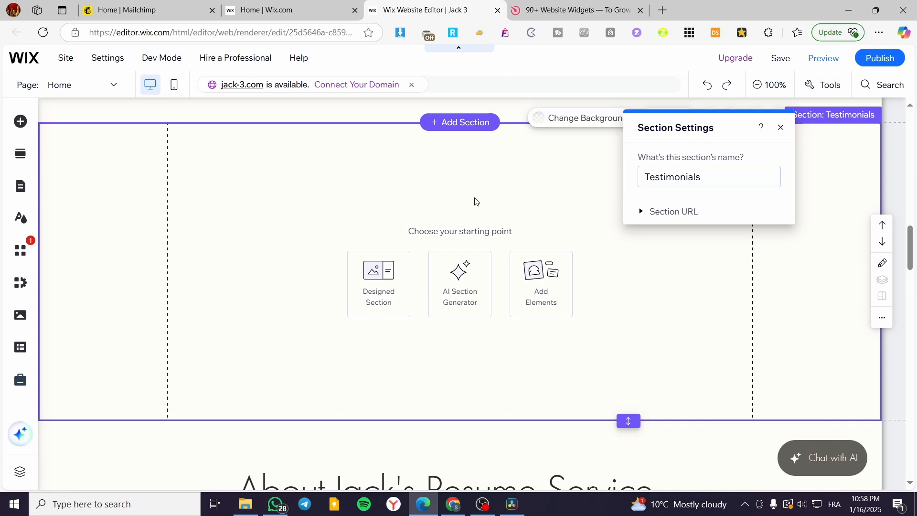
pyautogui.click(781, 127)
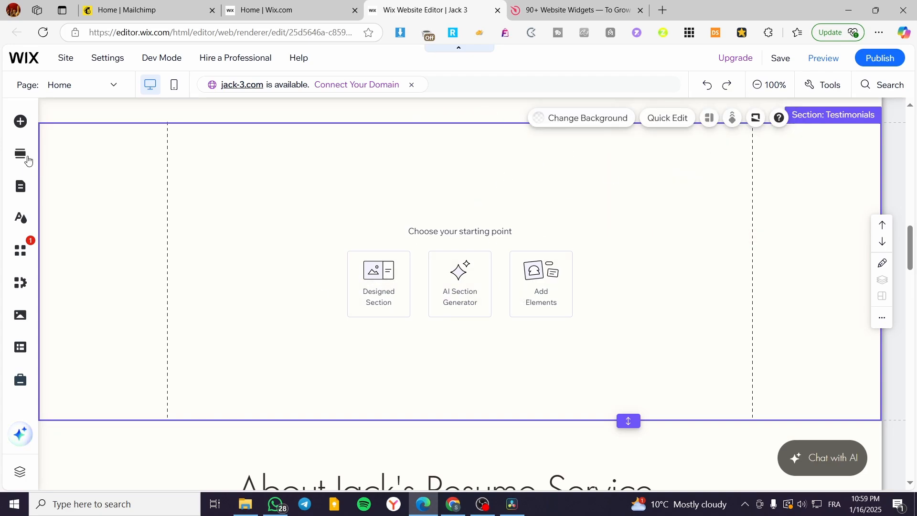
# Place a Heading 2 text element near the top of the new section and change its text to "Testimonials"
pyautogui.click(20, 121)
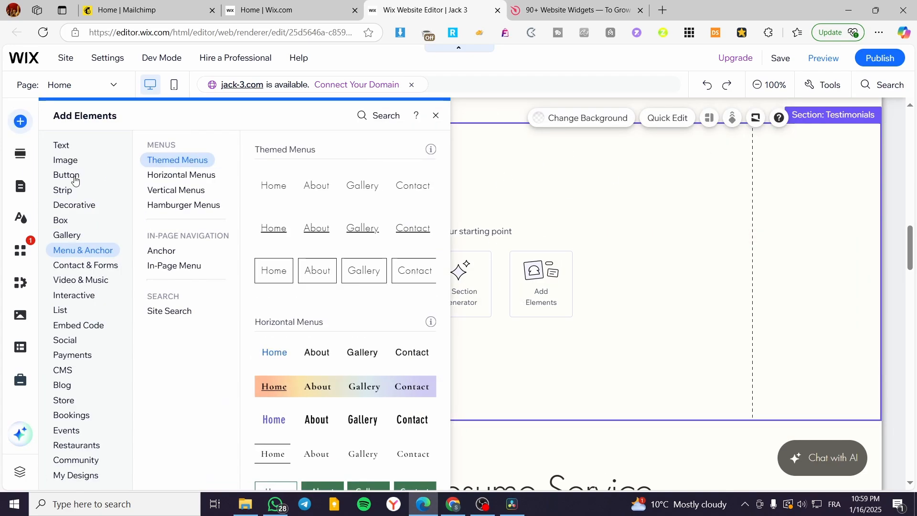
pyautogui.moveTo(66, 146)
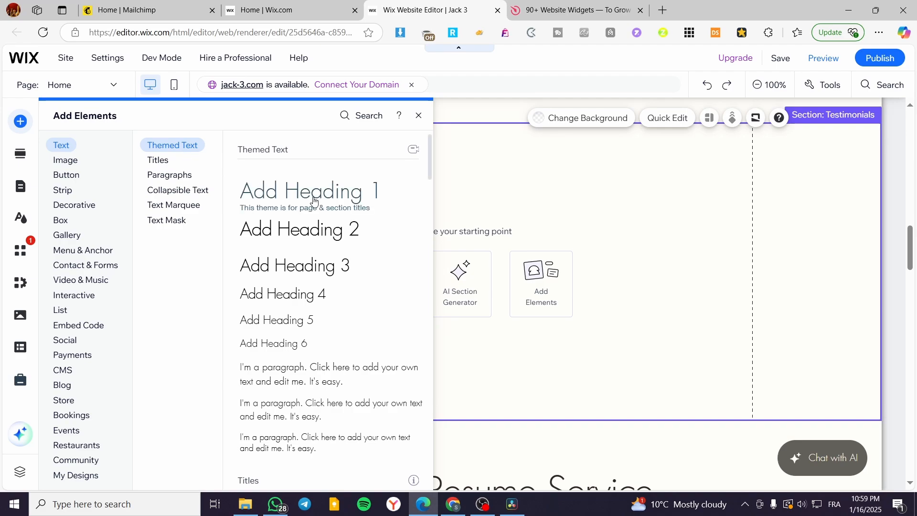
pyautogui.moveTo(291, 235); pyautogui.dragTo(446, 180)
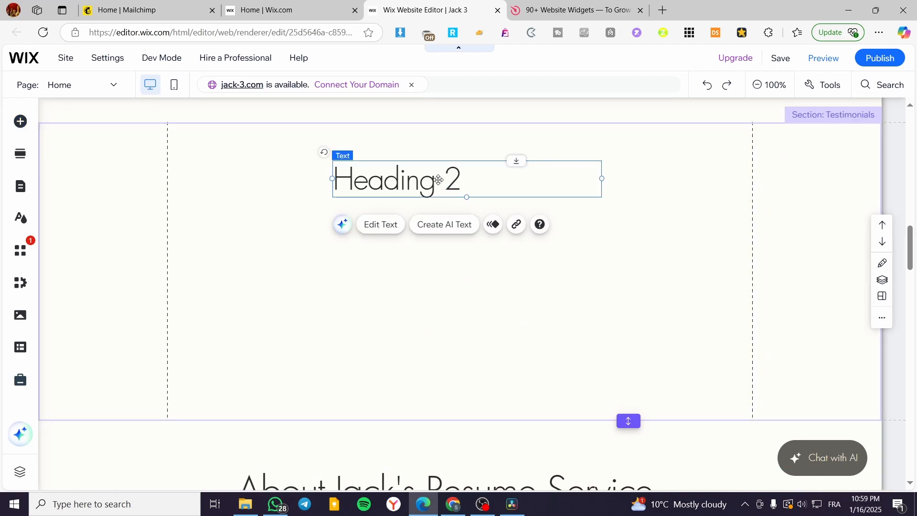
pyautogui.doubleClick(483, 182)
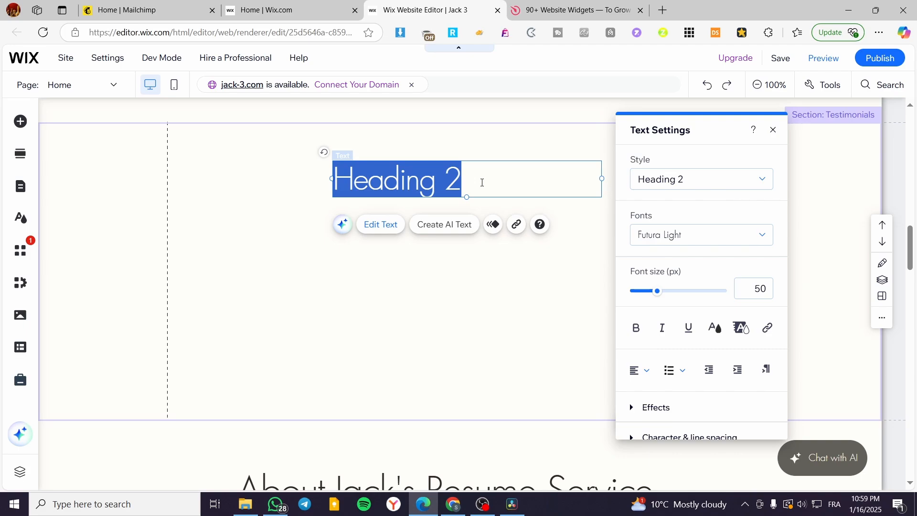
pyautogui.write('Tes')
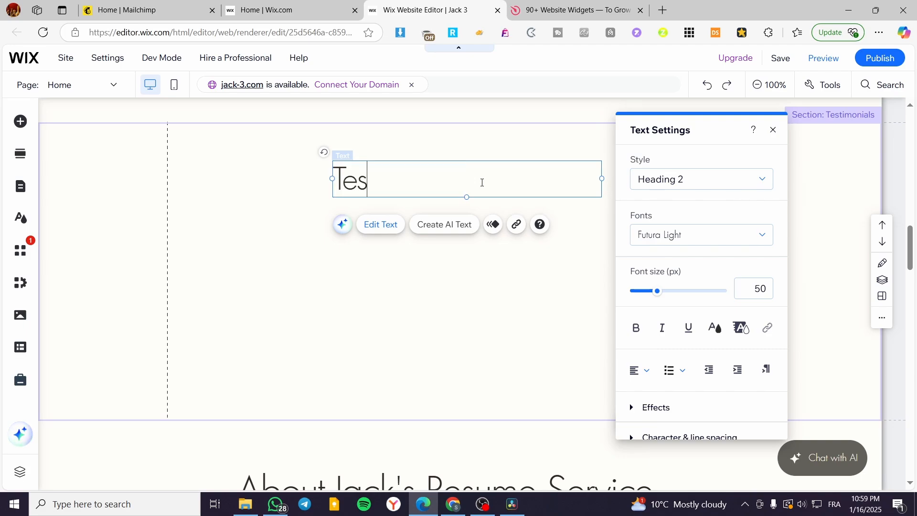
pyautogui.write('timonials')
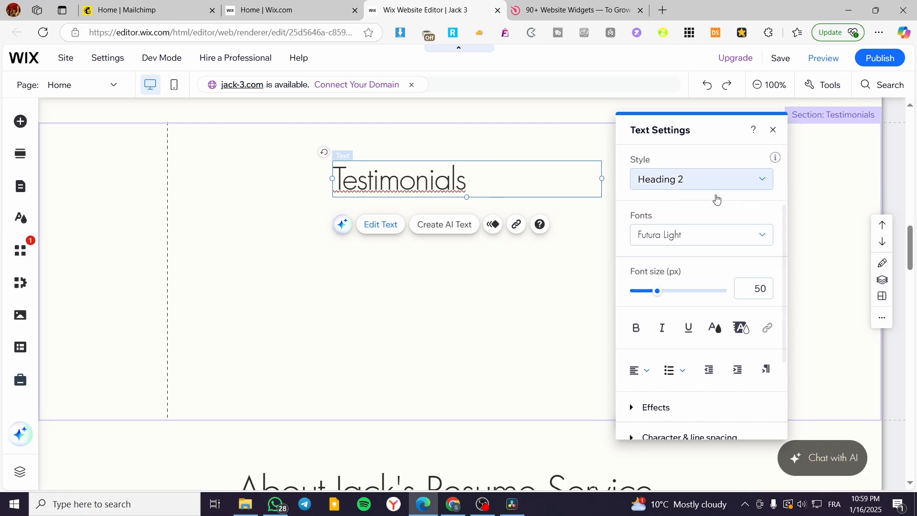
# Choose the Impact font for the Testimonials heading and enlarge its text
pyautogui.click(727, 235)
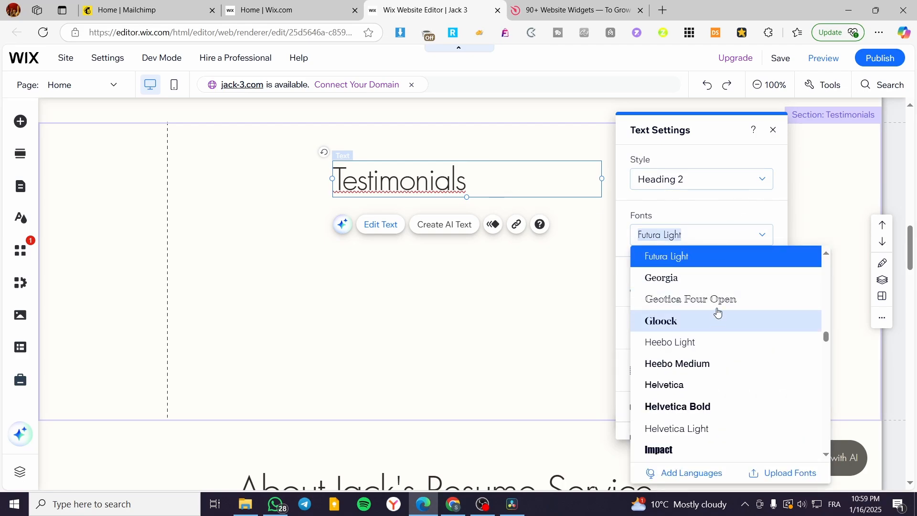
pyautogui.click(689, 455)
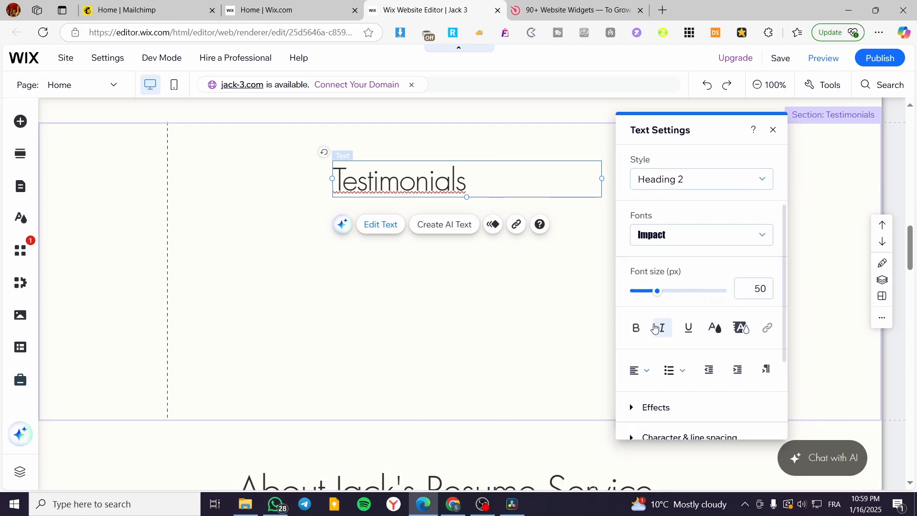
pyautogui.moveTo(467, 181); pyautogui.dragTo(330, 180)
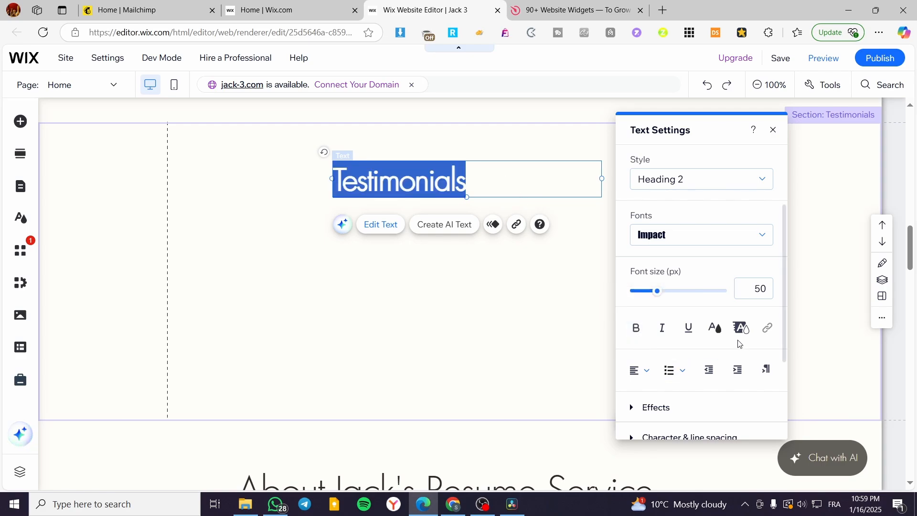
pyautogui.moveTo(659, 291); pyautogui.dragTo(683, 291)
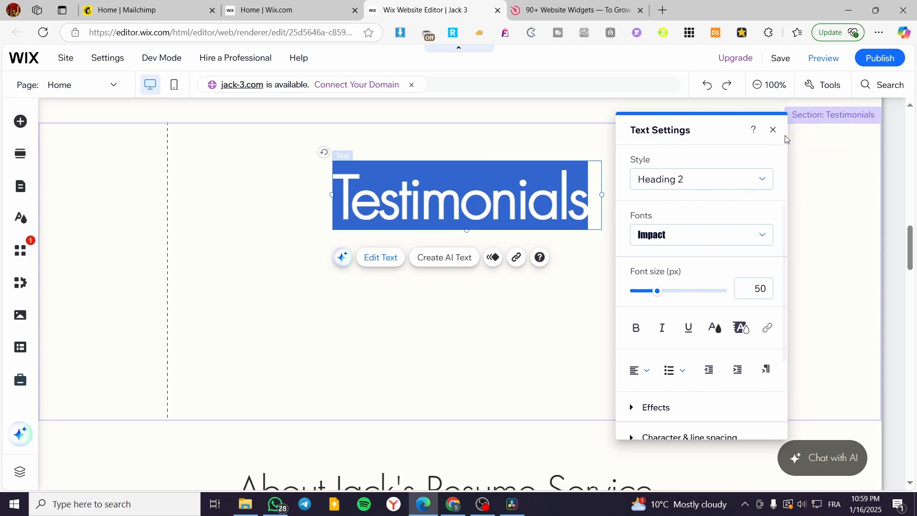
# Close the text settings and move the Testimonials heading up, centred horizontally at the top of its section
pyautogui.click(774, 130)
pyautogui.click(488, 313)
pyautogui.moveTo(454, 185); pyautogui.dragTo(451, 171)
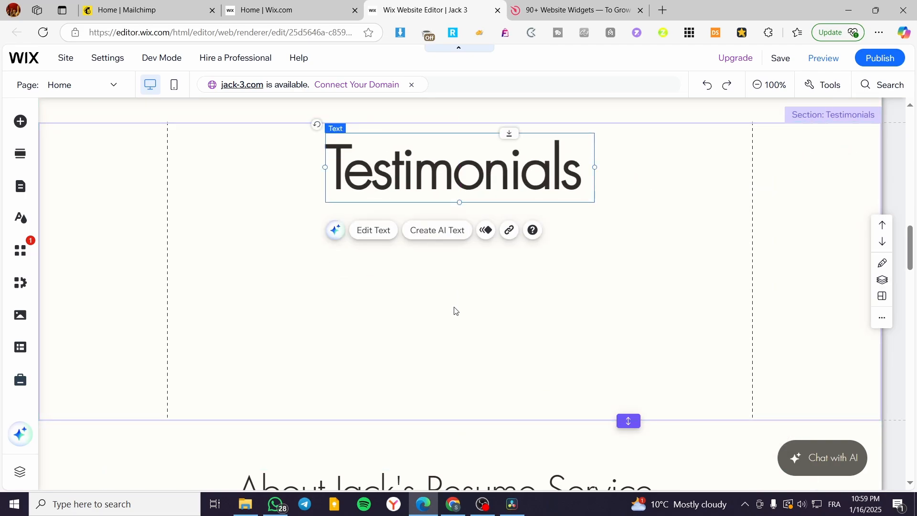
pyautogui.click(444, 260)
# Switch to the Elfsight site and open the Testimonials Slider widget from its Reviews category
pyautogui.click(554, 10)
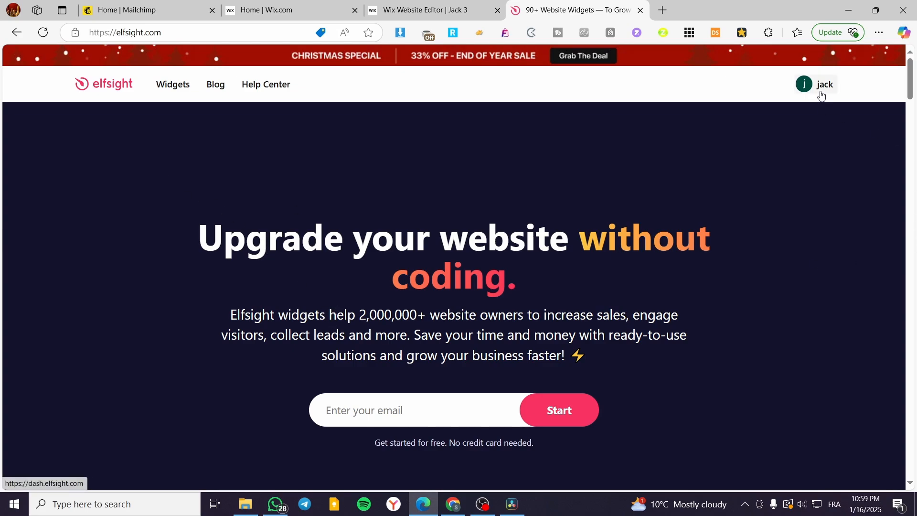
pyautogui.moveTo(175, 94)
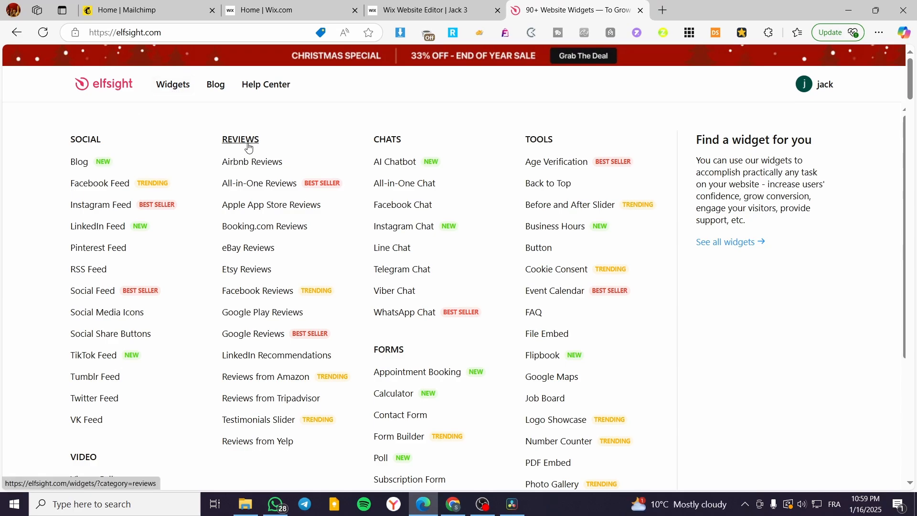
pyautogui.scroll(-1, 248, 147)
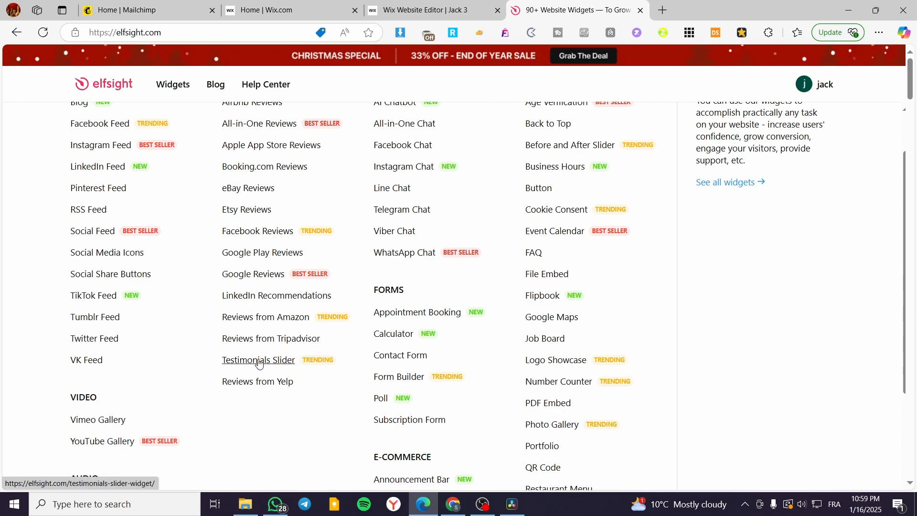
pyautogui.scroll(1, 265, 361)
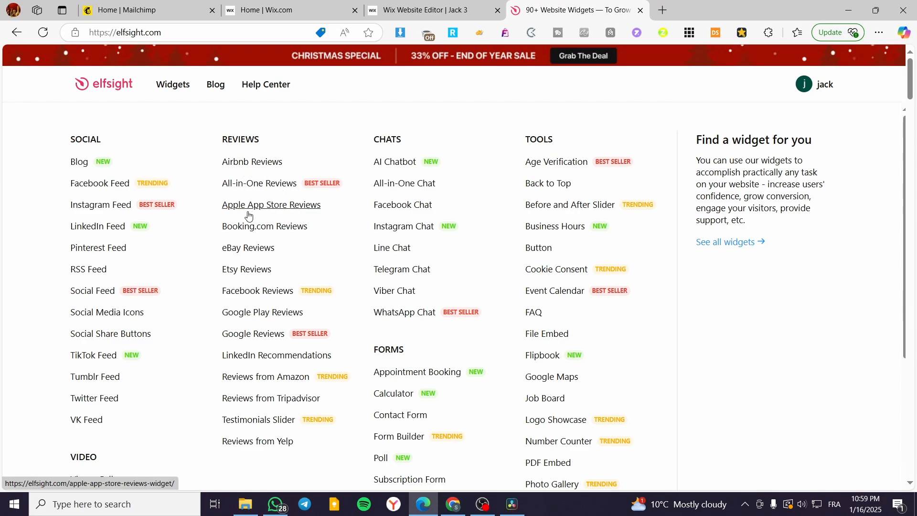
pyautogui.scroll(-1, 291, 212)
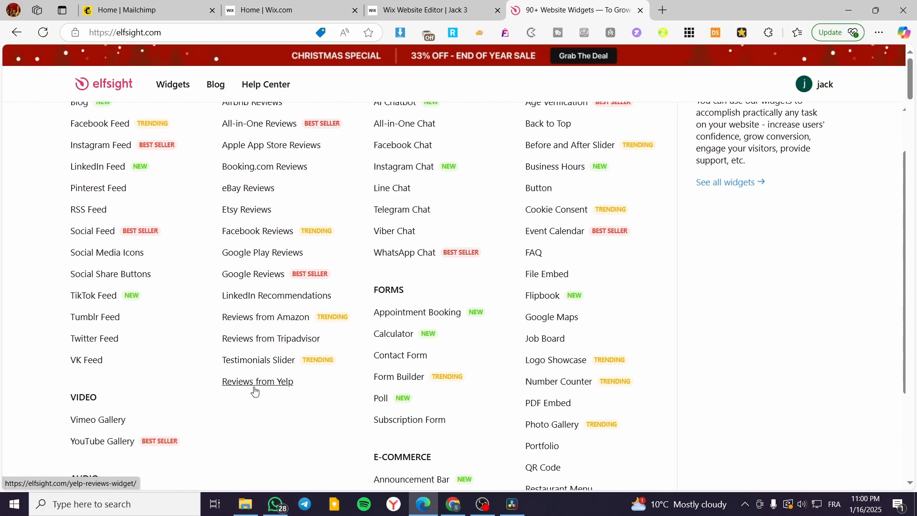
pyautogui.scroll(1, 267, 377)
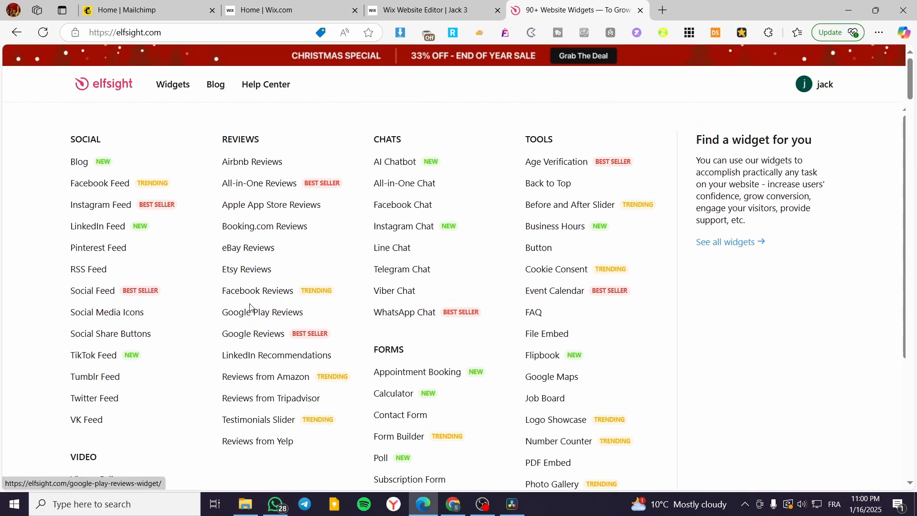
pyautogui.click(256, 420)
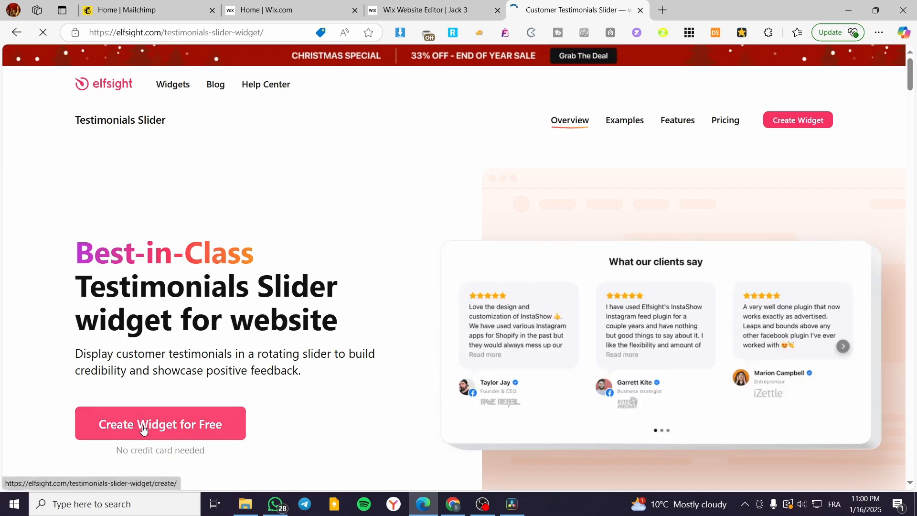
# Start creating a free Testimonials Slider widget and bring its template choices into view
pyautogui.click(144, 425)
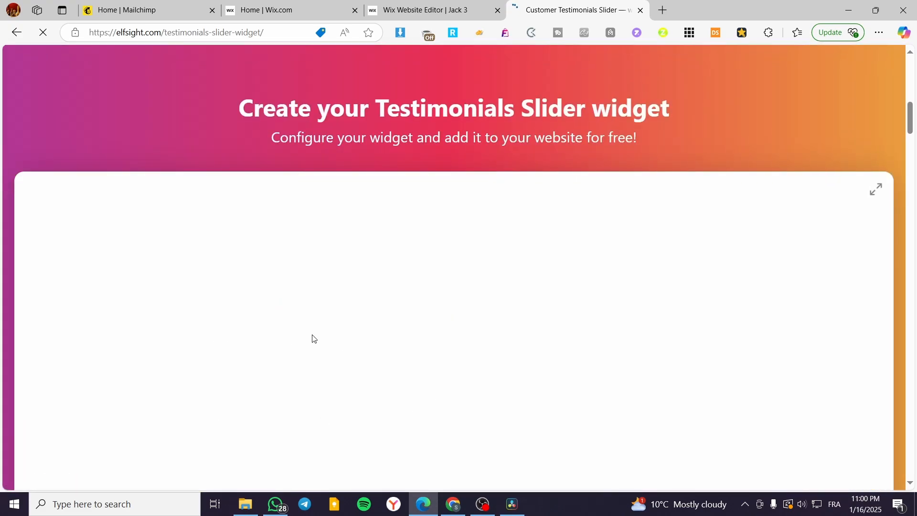
pyautogui.scroll(-1, 479, 332)
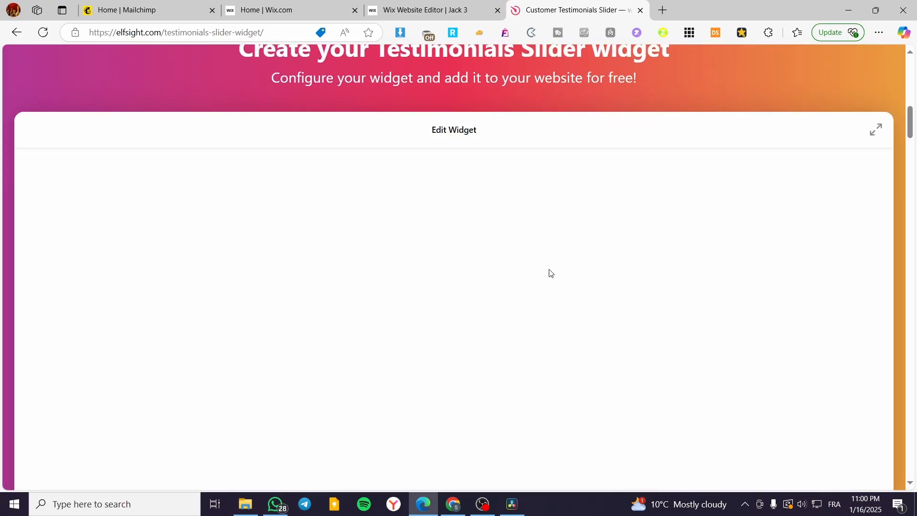
pyautogui.scroll(-2, 549, 309)
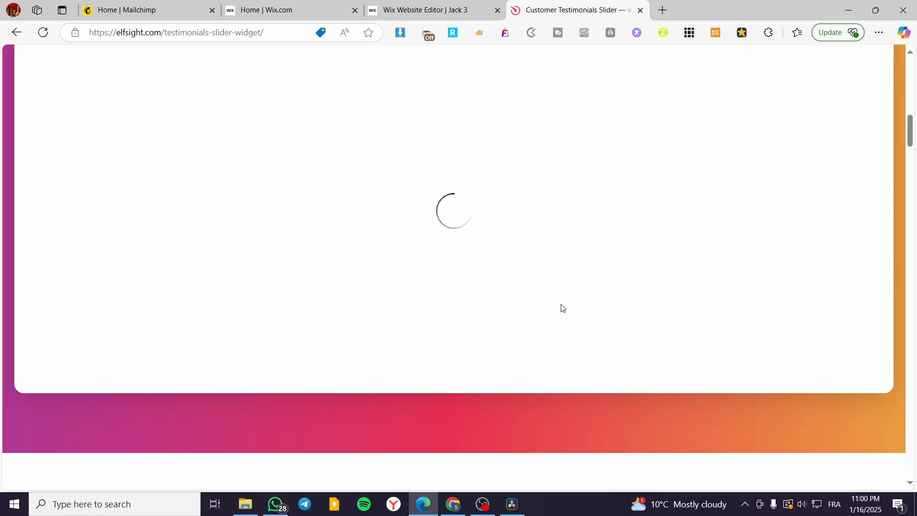
pyautogui.scroll(2, 565, 307)
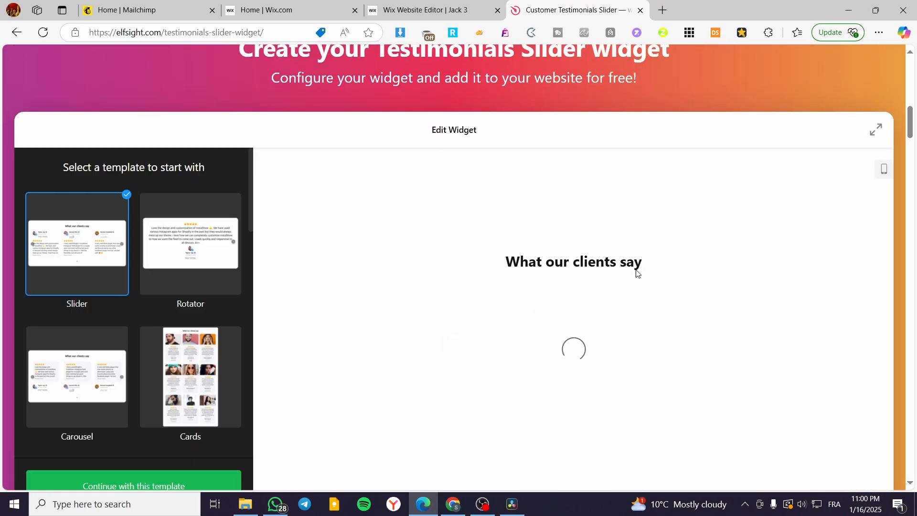
pyautogui.scroll(-1, 198, 259)
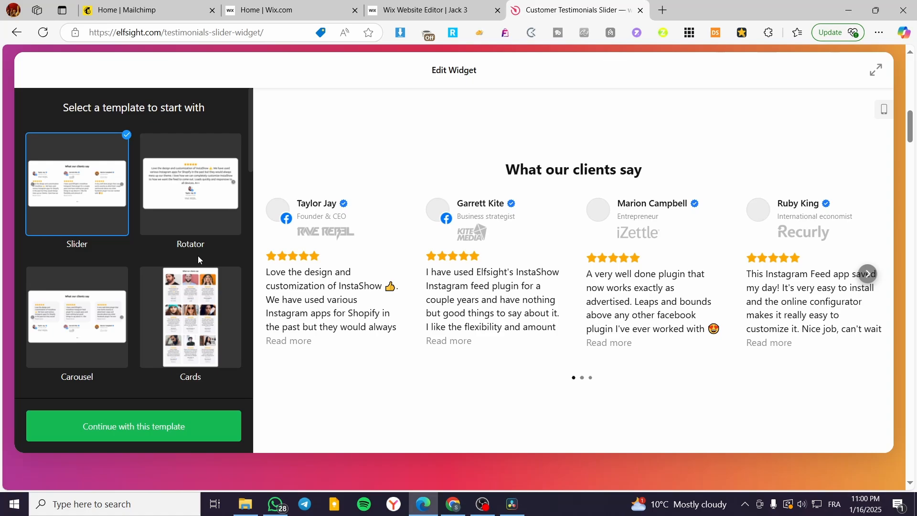
# Preview the Rotator, Carousel, Cards and Slider templates for the testimonials widget
pyautogui.click(177, 219)
pyautogui.click(80, 326)
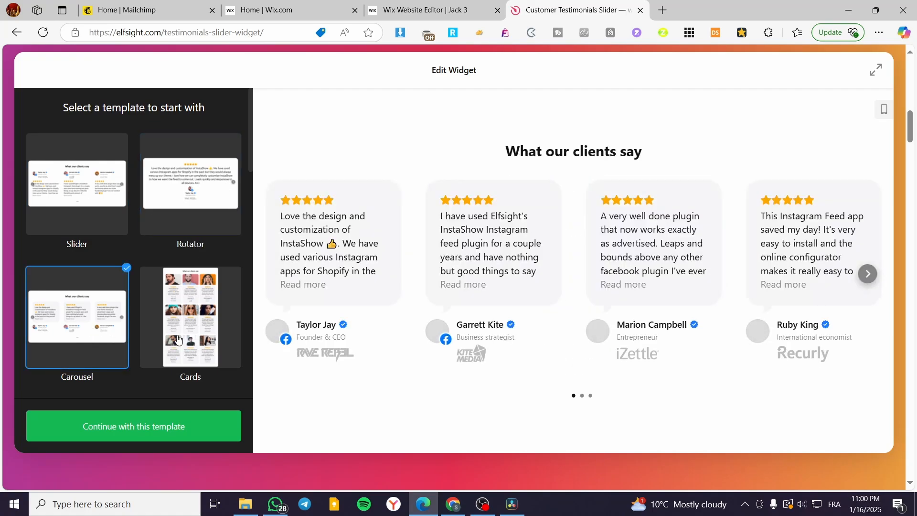
pyautogui.click(182, 316)
pyautogui.click(85, 238)
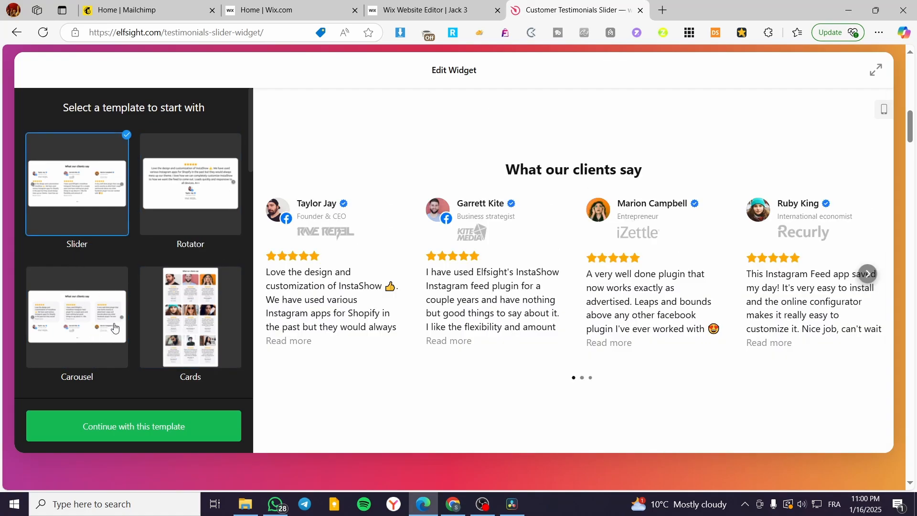
# Preview the Rotator template and page forward and back through its sample testimonials
pyautogui.click(191, 186)
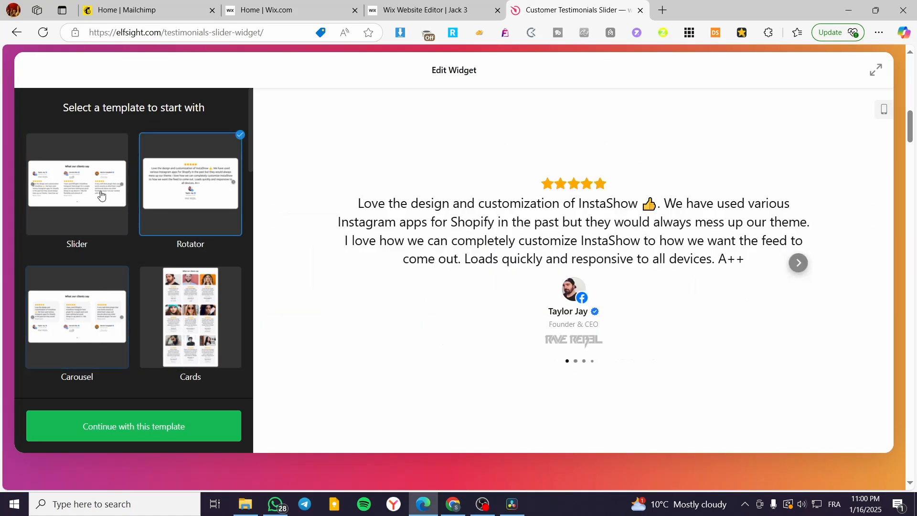
pyautogui.click(799, 263)
pyautogui.click(349, 264)
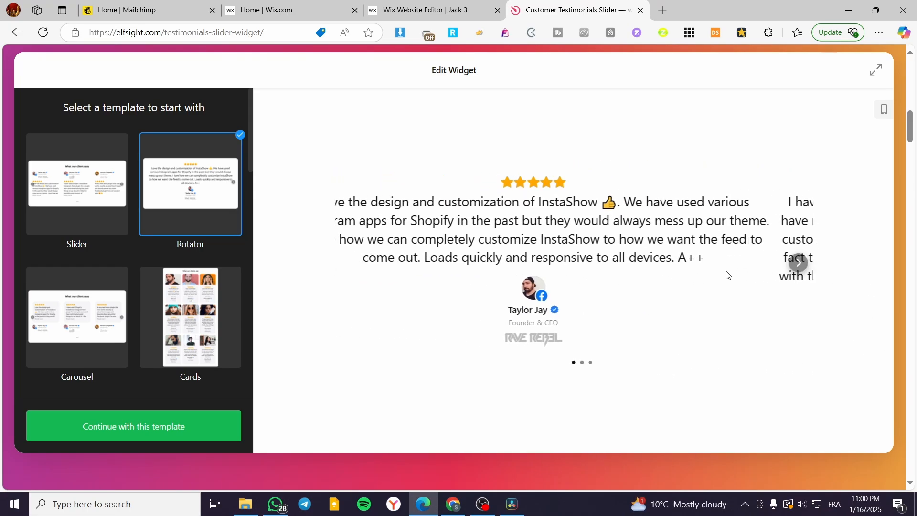
pyautogui.click(798, 264)
pyautogui.click(798, 264)
pyautogui.click(798, 264)
pyautogui.click(798, 264)
pyautogui.click(799, 264)
pyautogui.click(798, 264)
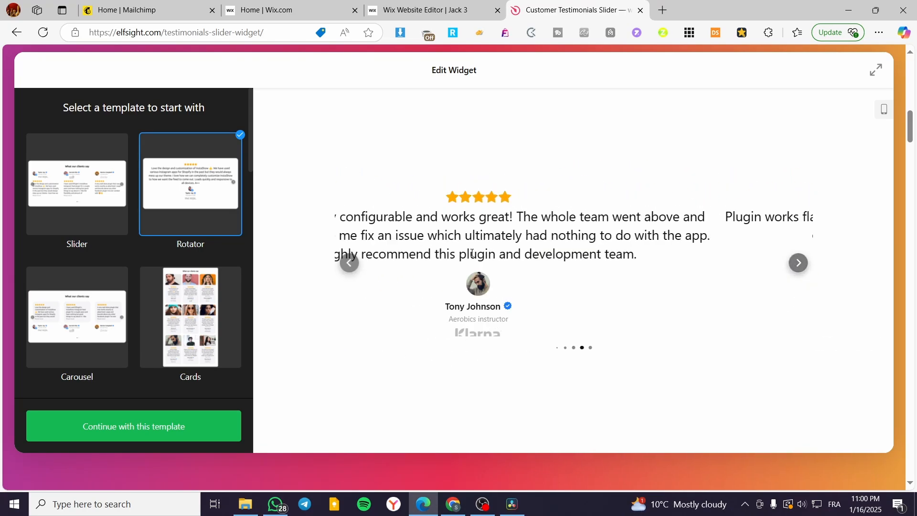
pyautogui.click(349, 263)
pyautogui.click(349, 263)
pyautogui.click(349, 263)
# Preview the Slider template and page forward through its sample testimonials
pyautogui.click(103, 193)
pyautogui.click(868, 274)
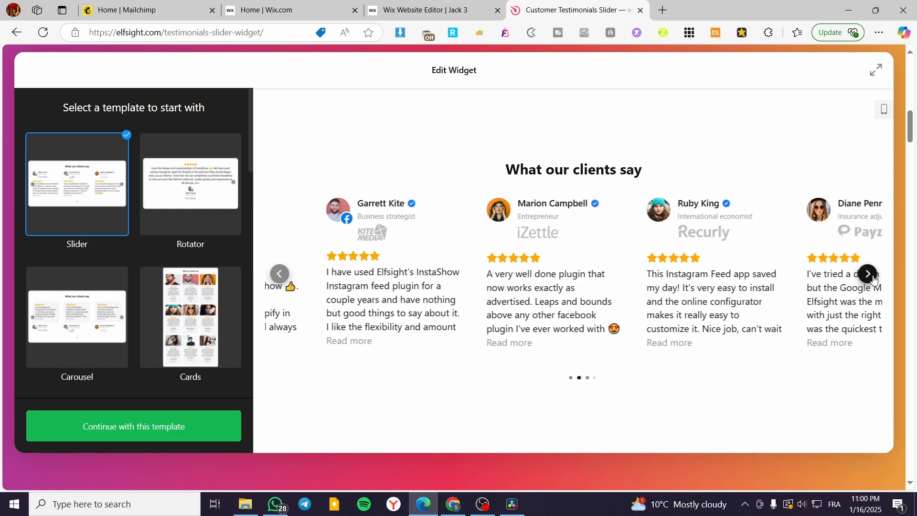
pyautogui.click(867, 274)
pyautogui.click(868, 274)
pyautogui.click(868, 274)
pyautogui.click(868, 274)
# Choose the Carousel template, page through its sample testimonials in both directions, and continue with it
pyautogui.click(85, 321)
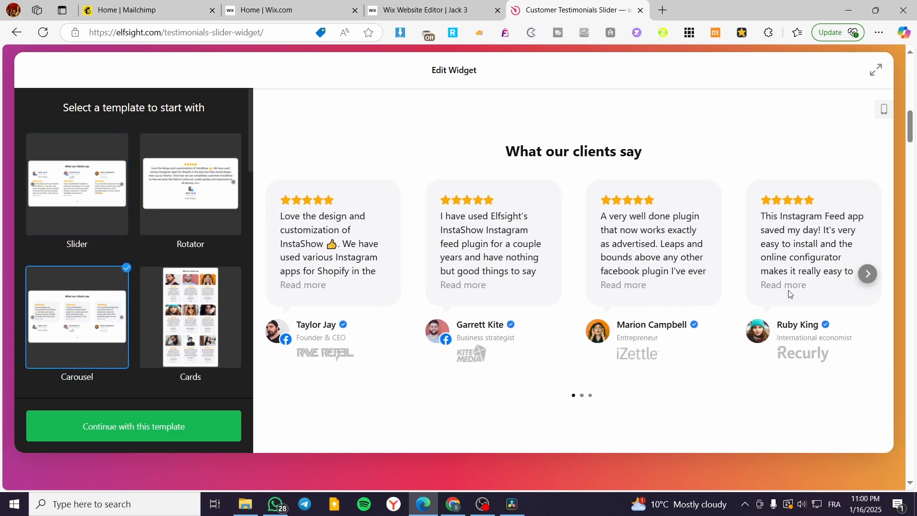
pyautogui.click(868, 272)
pyautogui.click(868, 272)
pyautogui.click(868, 272)
pyautogui.click(868, 272)
pyautogui.click(868, 272)
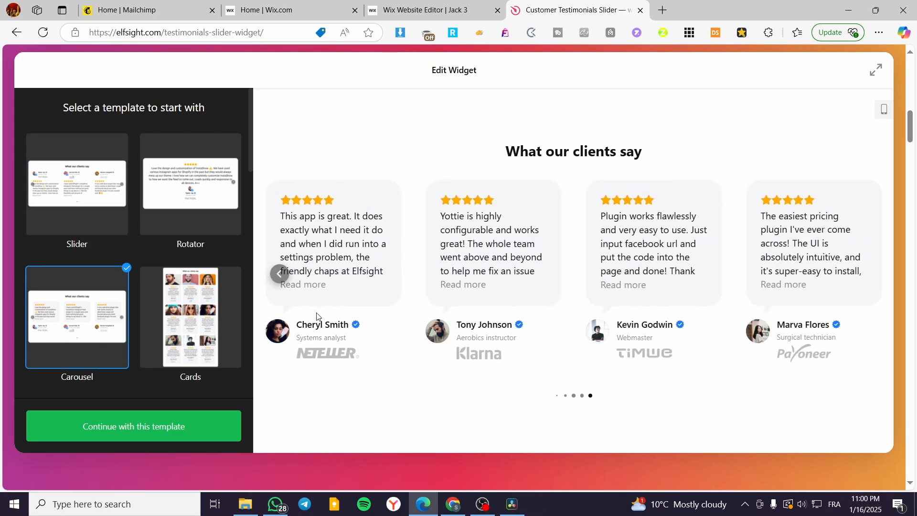
pyautogui.click(280, 275)
pyautogui.click(280, 275)
pyautogui.click(279, 274)
pyautogui.click(280, 275)
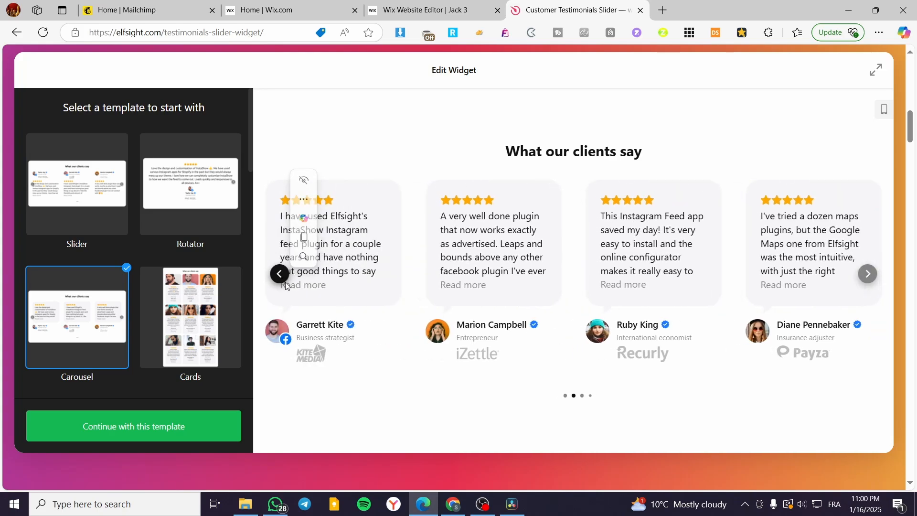
pyautogui.click(274, 275)
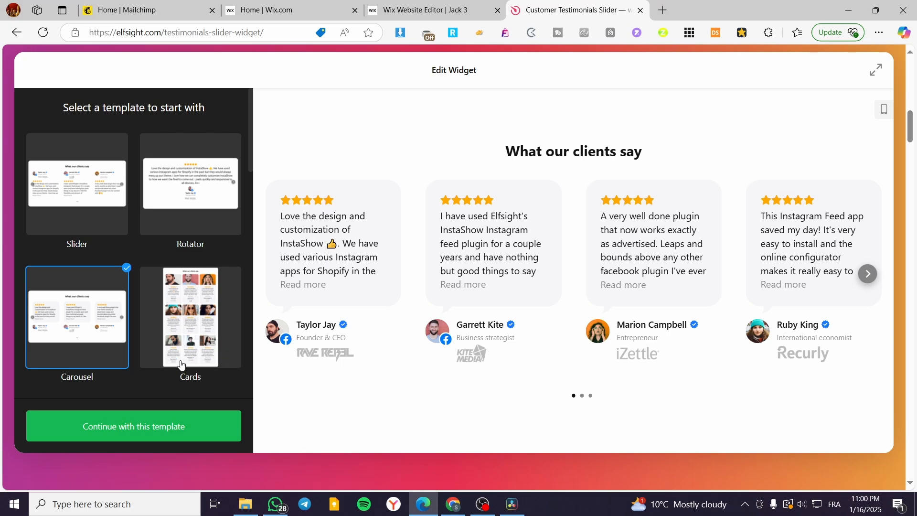
pyautogui.click(164, 427)
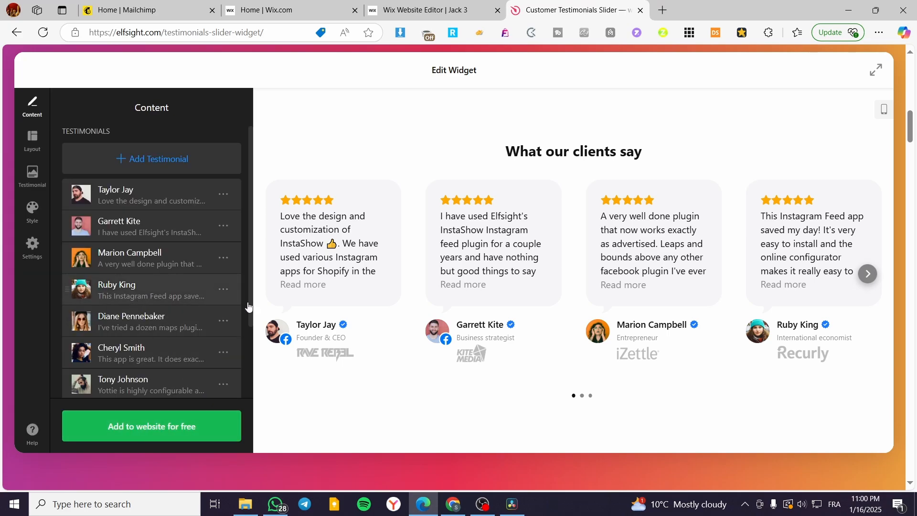
# Look through the form for a new testimonial, trying a five-star rating, and discard the entry
pyautogui.click(134, 159)
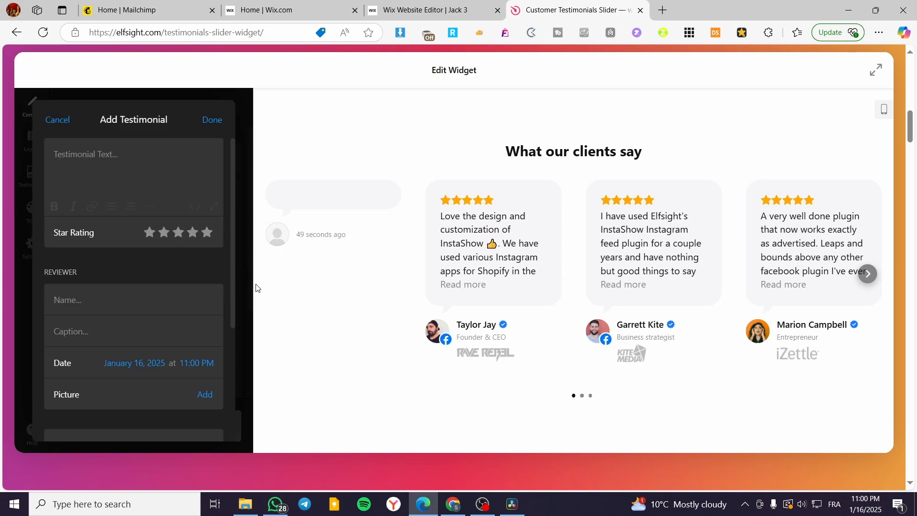
pyautogui.click(205, 235)
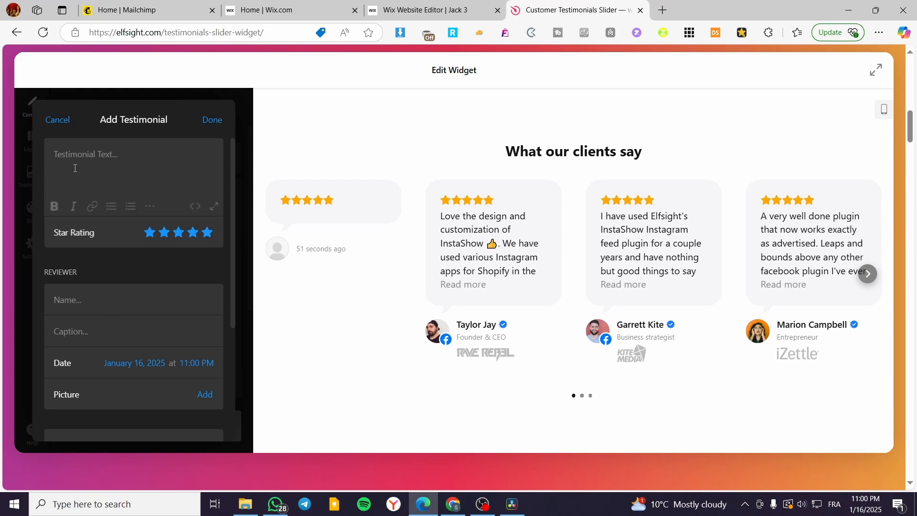
pyautogui.click(115, 158)
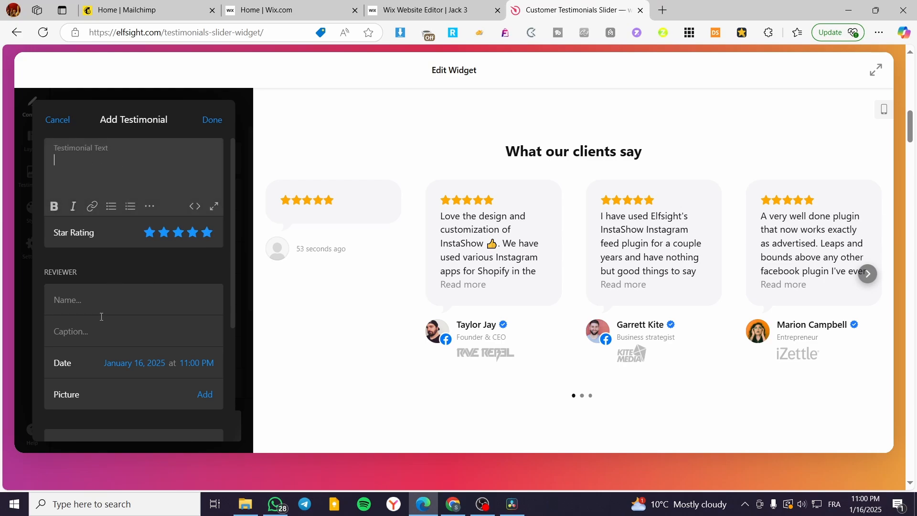
pyautogui.scroll(-3, 101, 317)
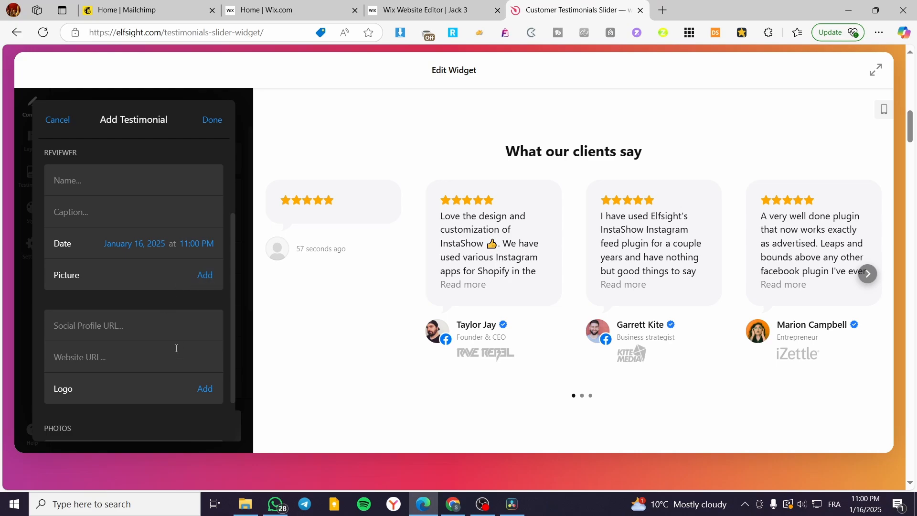
pyautogui.click(286, 277)
pyautogui.scroll(-1, 129, 358)
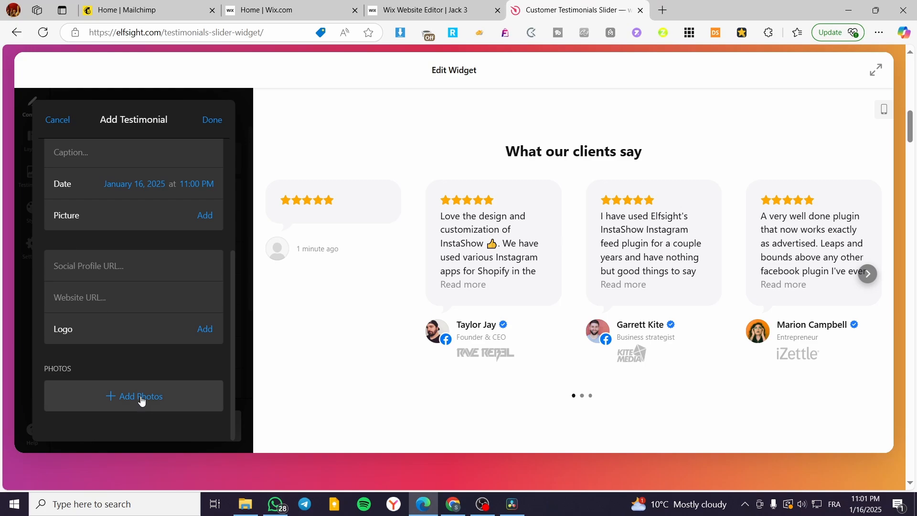
pyautogui.click(55, 126)
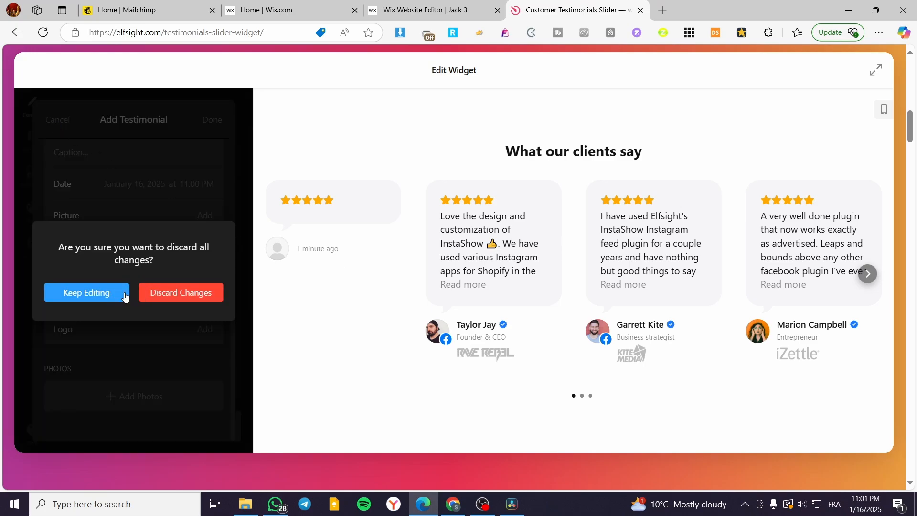
pyautogui.click(201, 293)
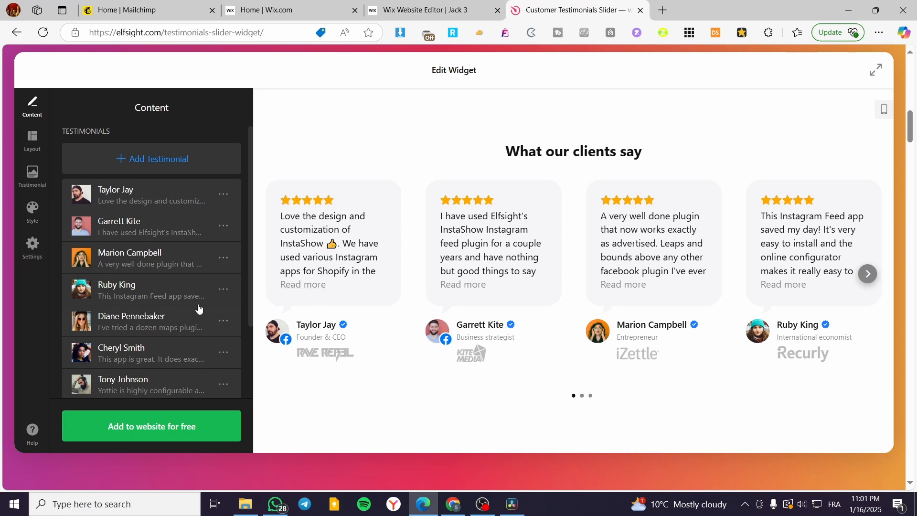
# Try the Grid, Masonry, Badge and Slider layouts for the widget and return to the Carousel layout
pyautogui.scroll(-3, 167, 302)
pyautogui.scroll(5, 215, 328)
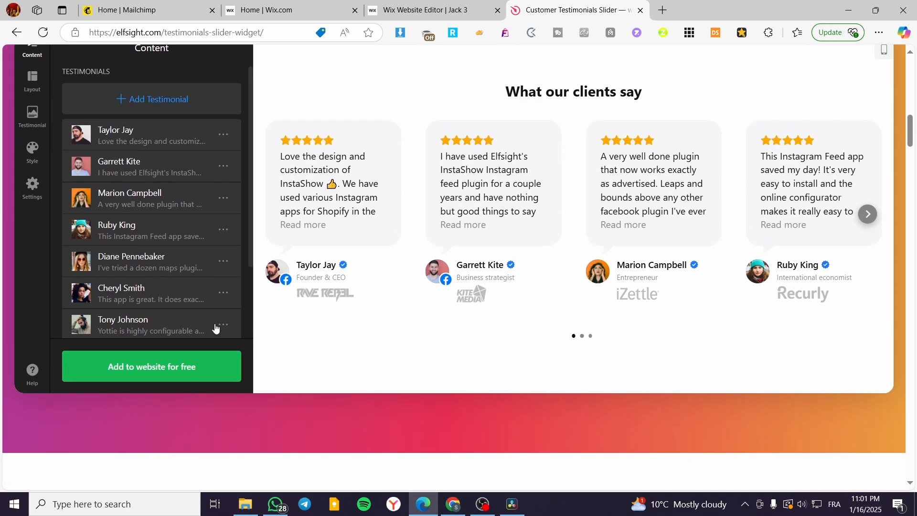
pyautogui.click(32, 260)
pyautogui.scroll(-3, 71, 173)
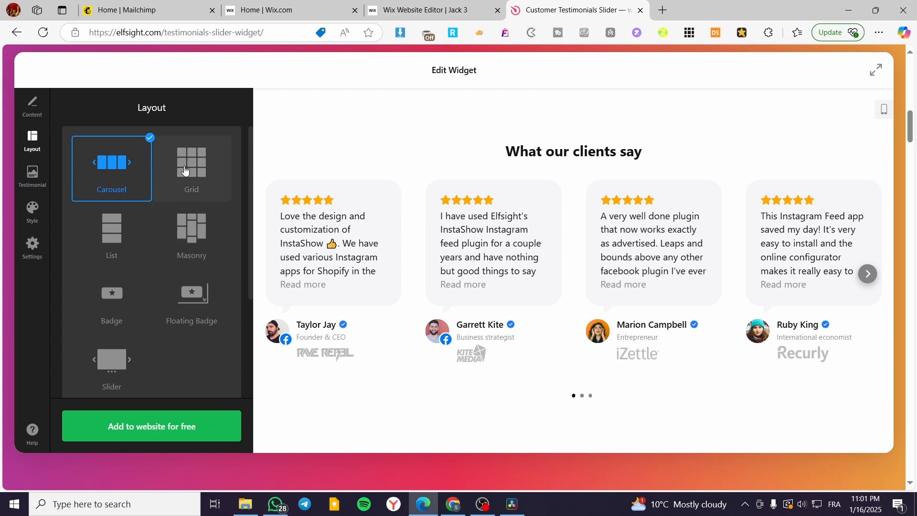
pyautogui.click(211, 172)
pyautogui.click(192, 235)
pyautogui.click(117, 306)
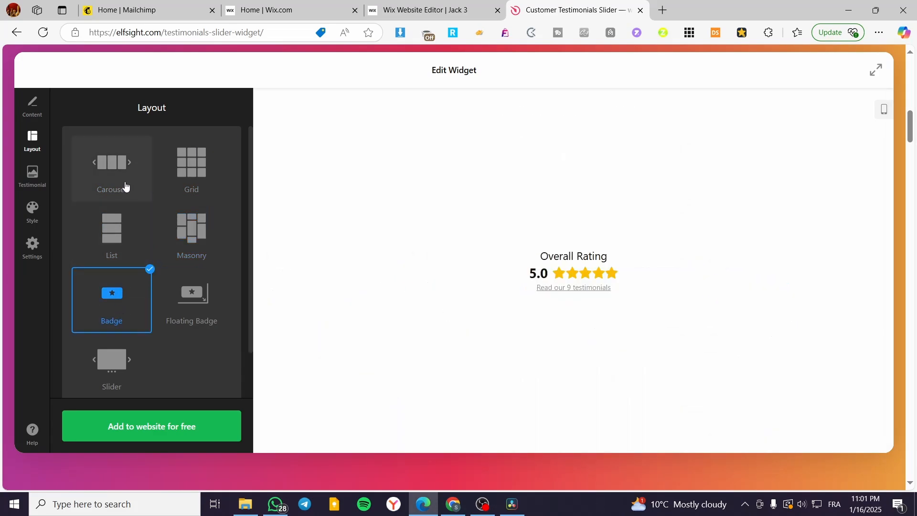
pyautogui.click(122, 181)
pyautogui.click(115, 363)
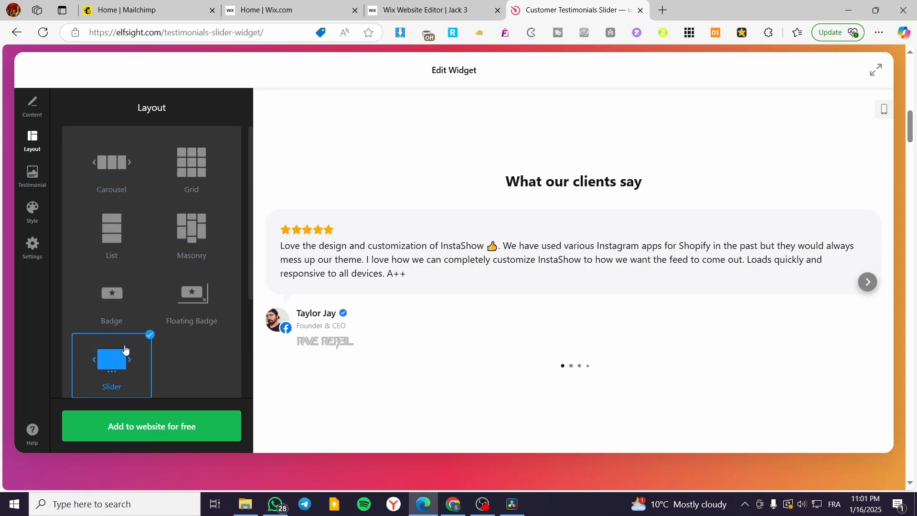
pyautogui.click(114, 173)
# Switch the testimonial style to the card with reviewer details above the rating and text, and look through the display options
pyautogui.click(33, 176)
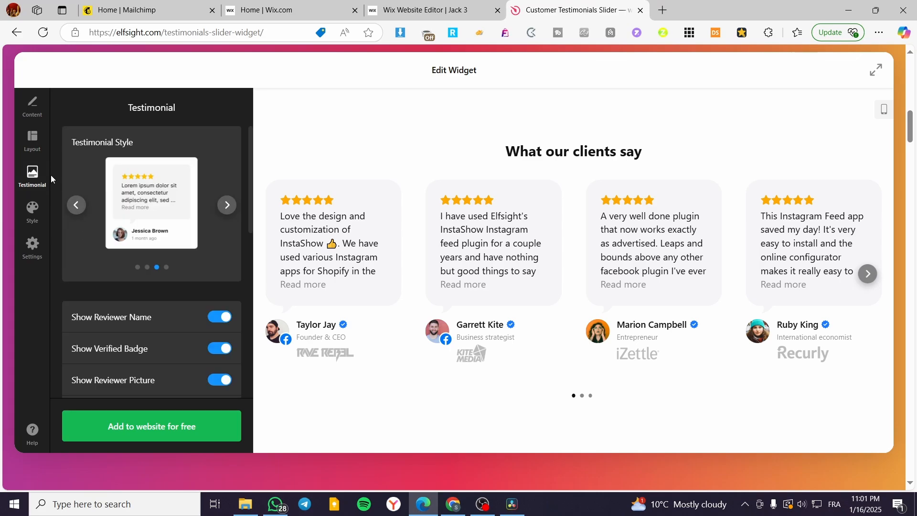
pyautogui.click(227, 204)
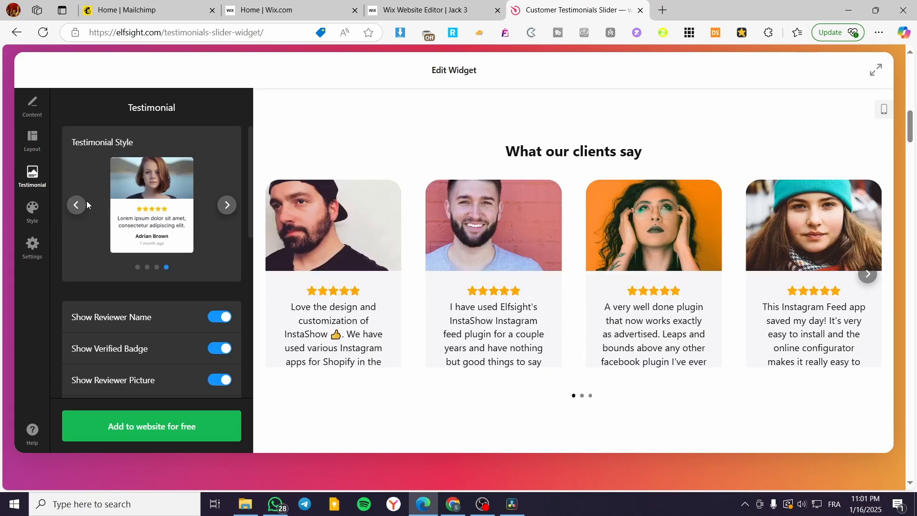
pyautogui.click(228, 206)
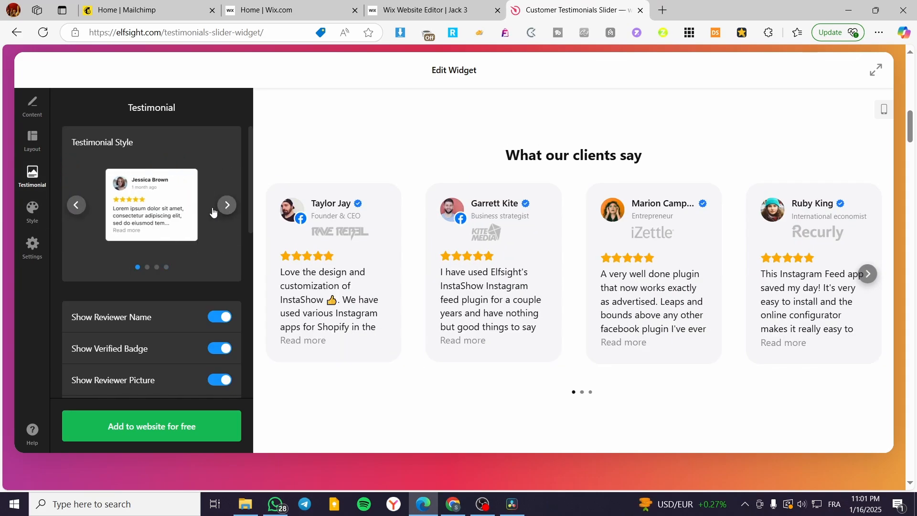
pyautogui.scroll(-4, 203, 297)
pyautogui.scroll(1, 112, 212)
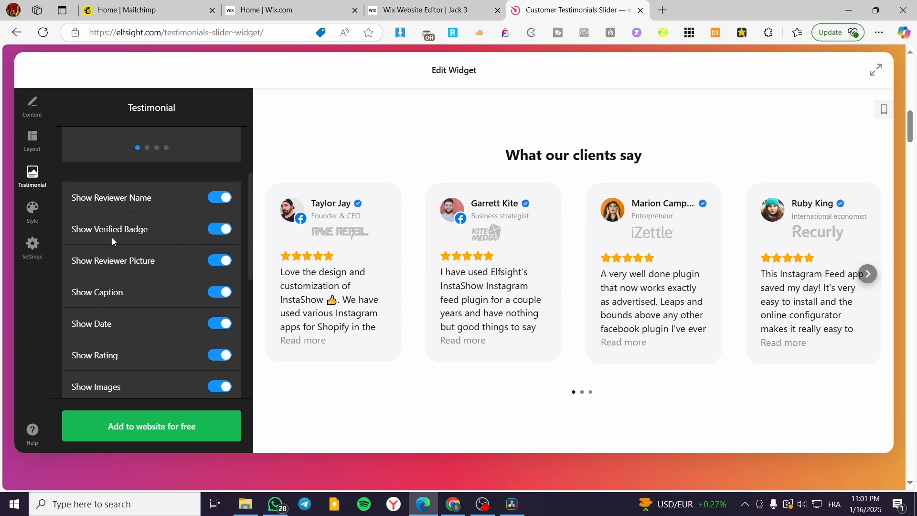
pyautogui.scroll(-6, 151, 245)
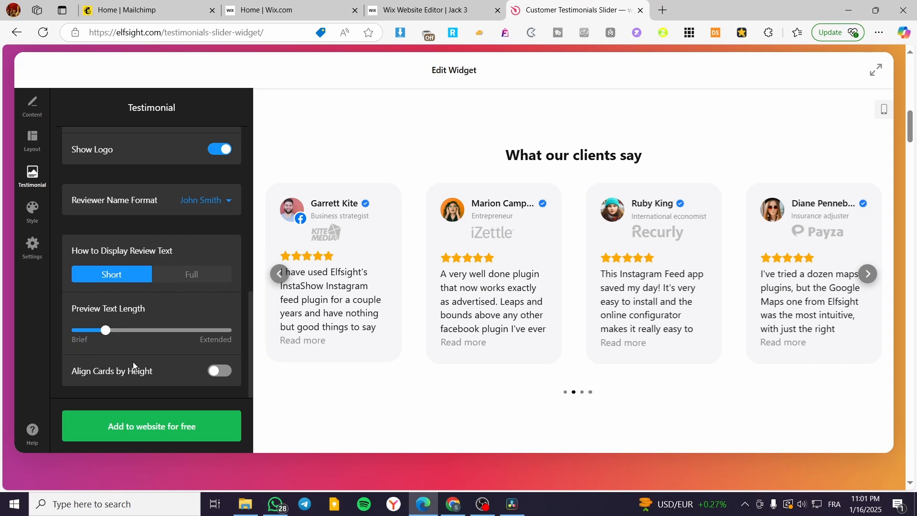
# Try the Dark color scheme, return to Light, and look through the customizable style elements
pyautogui.click(32, 210)
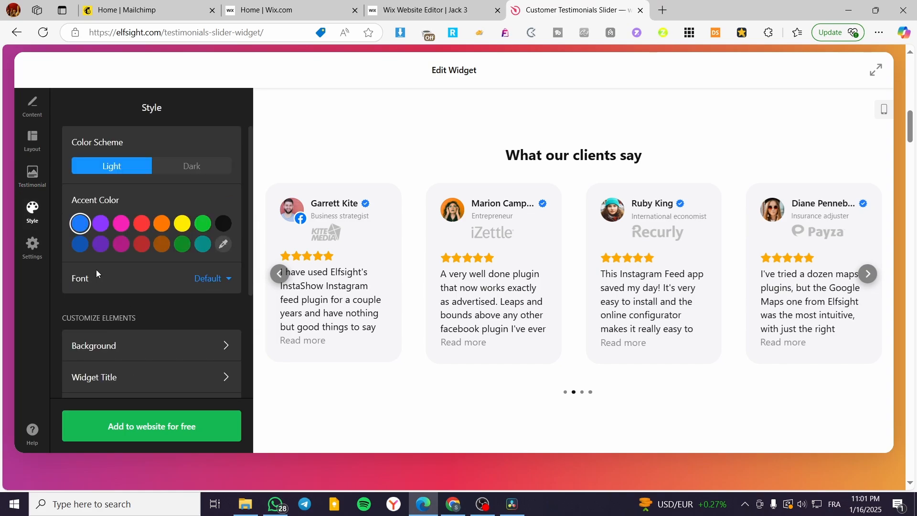
pyautogui.click(191, 165)
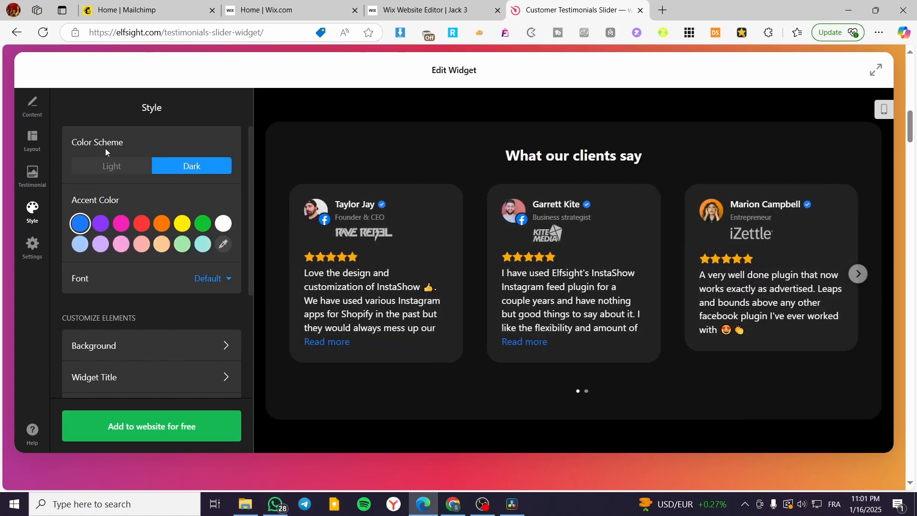
pyautogui.click(112, 166)
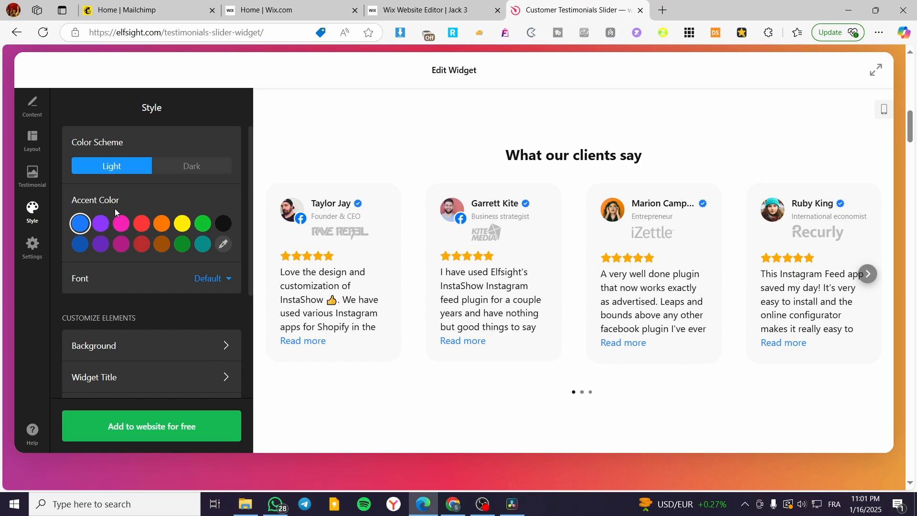
pyautogui.scroll(-3, 182, 286)
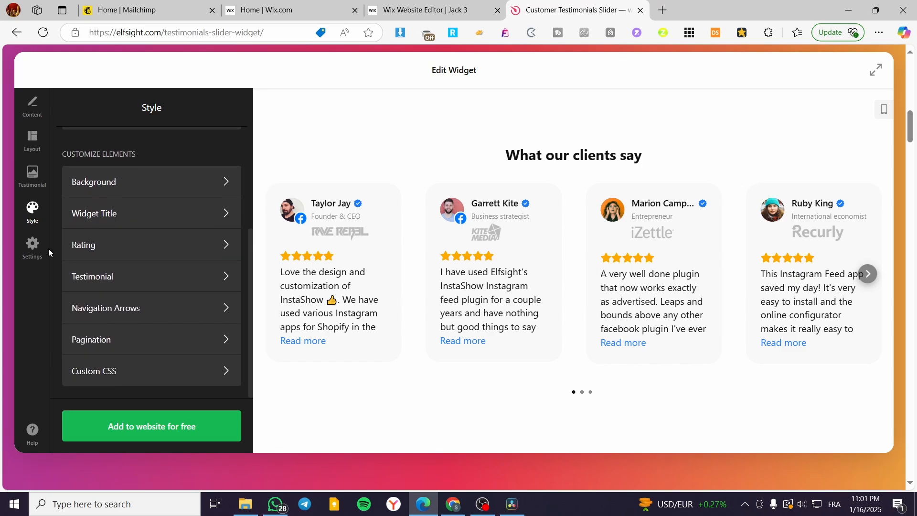
pyautogui.scroll(-1, 132, 265)
pyautogui.scroll(3, 122, 178)
pyautogui.scroll(2, 435, 338)
pyautogui.scroll(-3, 171, 310)
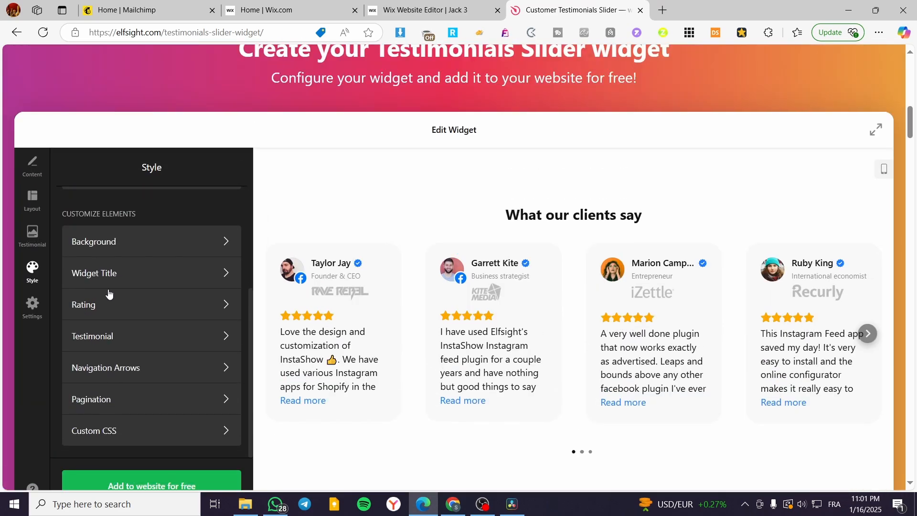
# Look at the Schema.org markup option in the widget's general settings
pyautogui.click(34, 308)
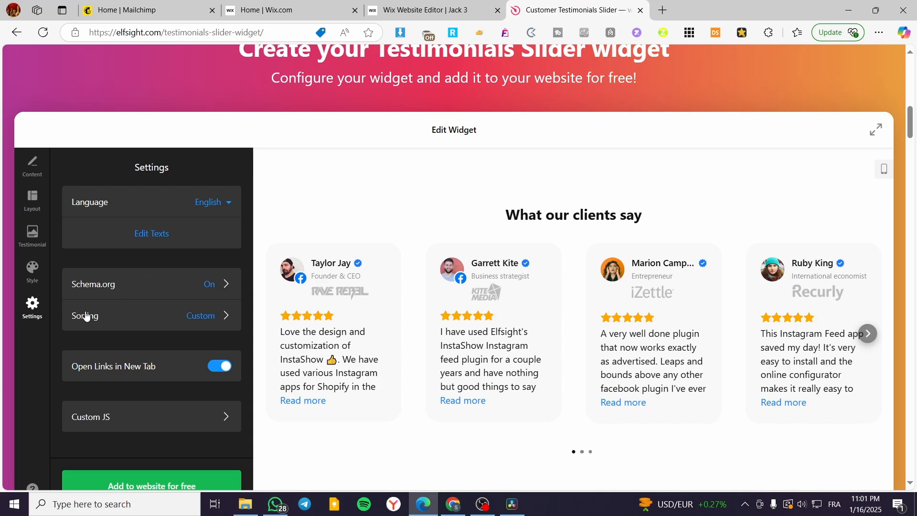
pyautogui.click(134, 287)
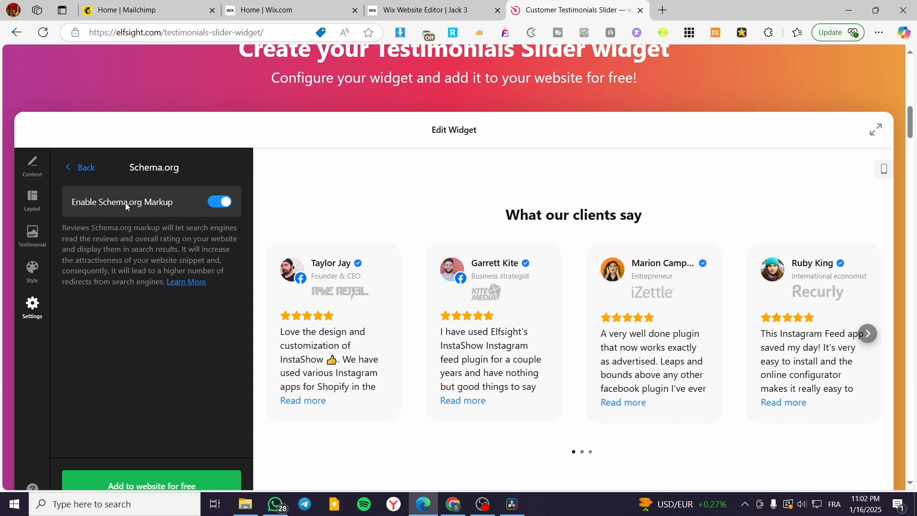
pyautogui.click(81, 168)
# Add the configured widget to the Elfsight account for free and copy its embed code
pyautogui.scroll(-2, 165, 343)
pyautogui.click(157, 424)
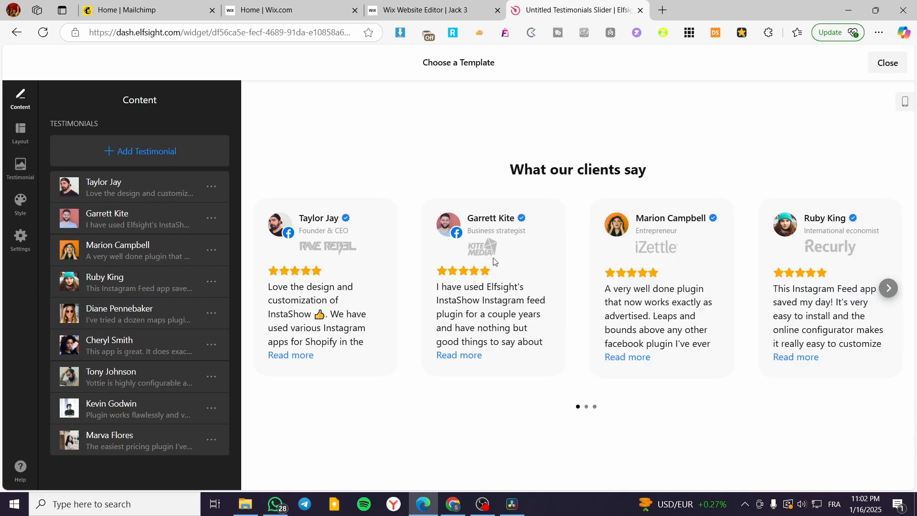
pyautogui.click(896, 71)
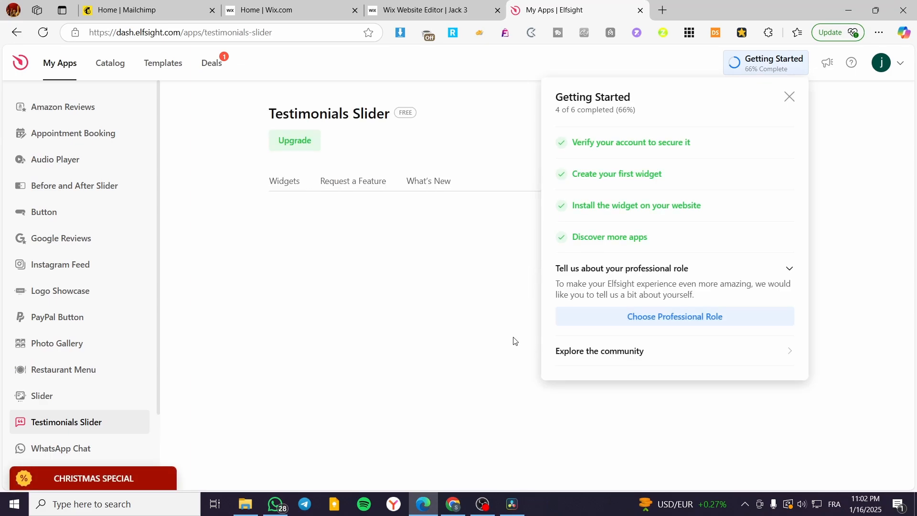
pyautogui.click(781, 97)
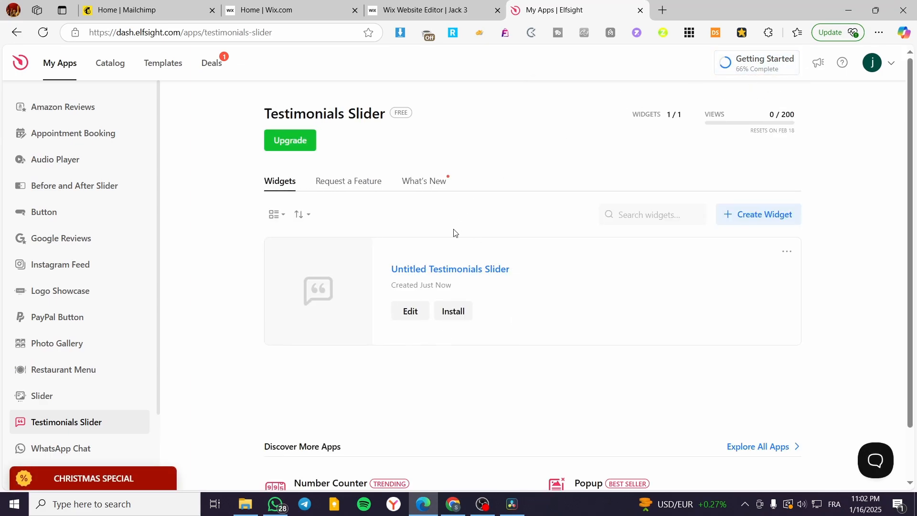
pyautogui.click(446, 317)
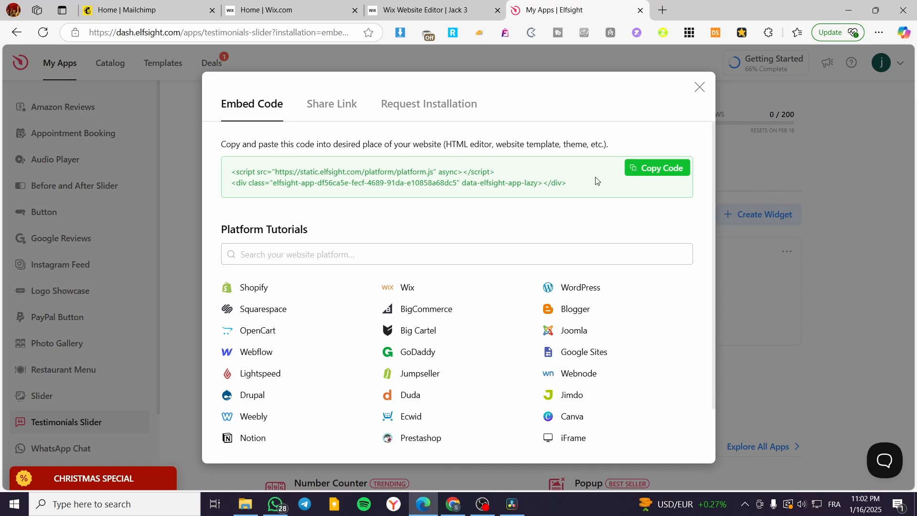
pyautogui.click(646, 169)
# Switch to the Wix editor and add an Embed HTML element to the Testimonials section
pyautogui.click(437, 6)
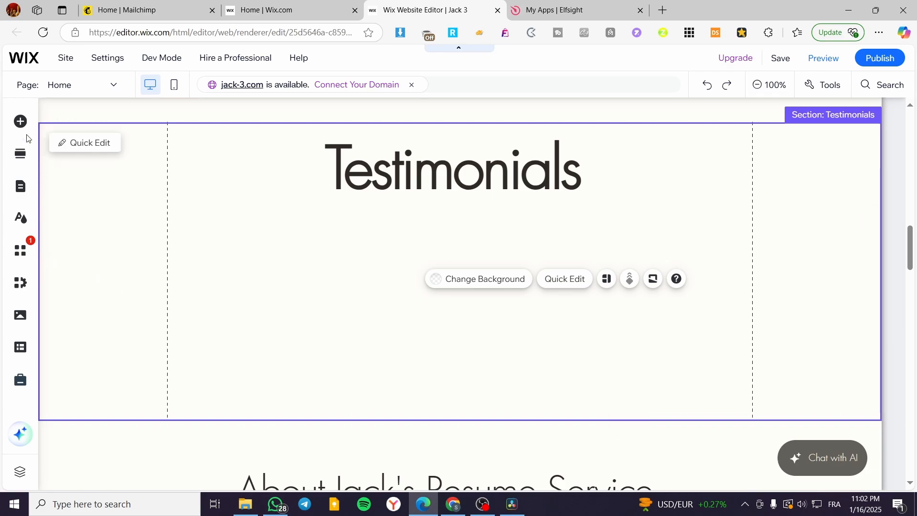
pyautogui.click(20, 122)
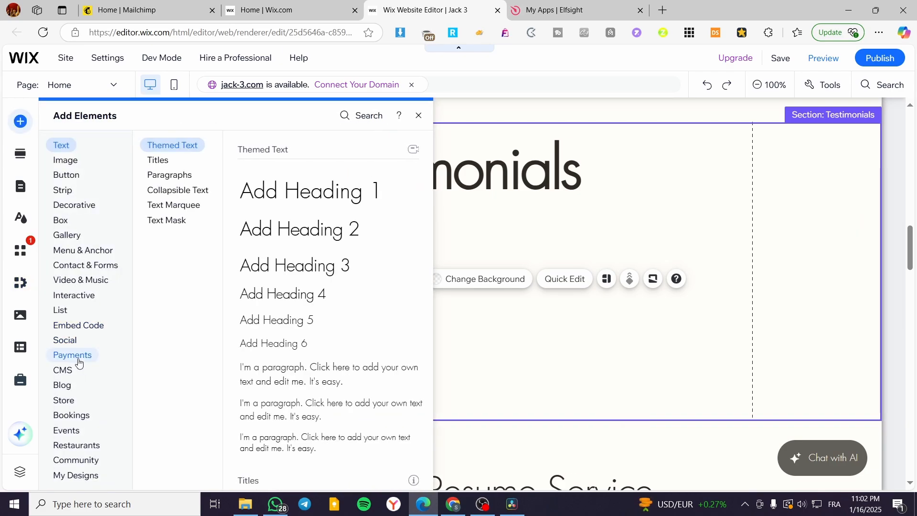
pyautogui.click(73, 355)
pyautogui.click(71, 326)
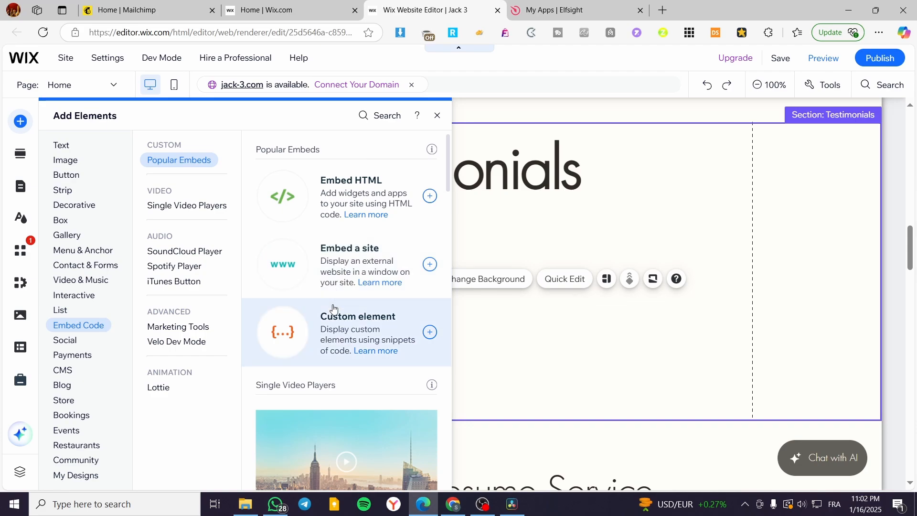
pyautogui.scroll(-6, 335, 330)
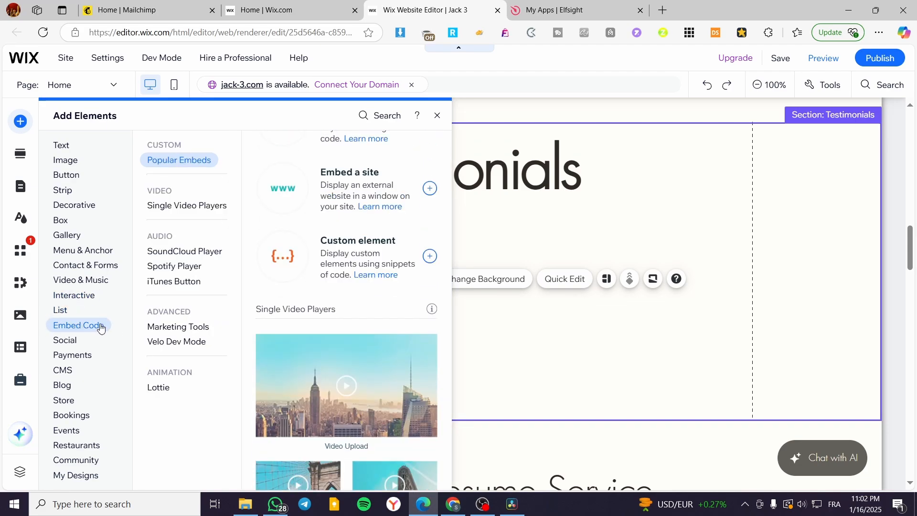
pyautogui.scroll(7, 331, 347)
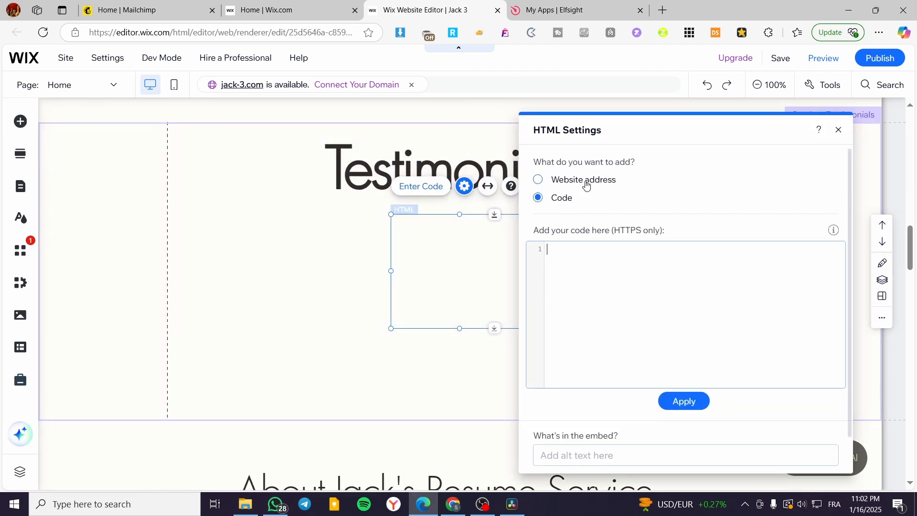
# Paste the copied Elfsight code into the HTML element as code, apply it, and close its settings
pyautogui.click(583, 181)
pyautogui.click(563, 198)
pyautogui.hotkey('ctrl', 'v')
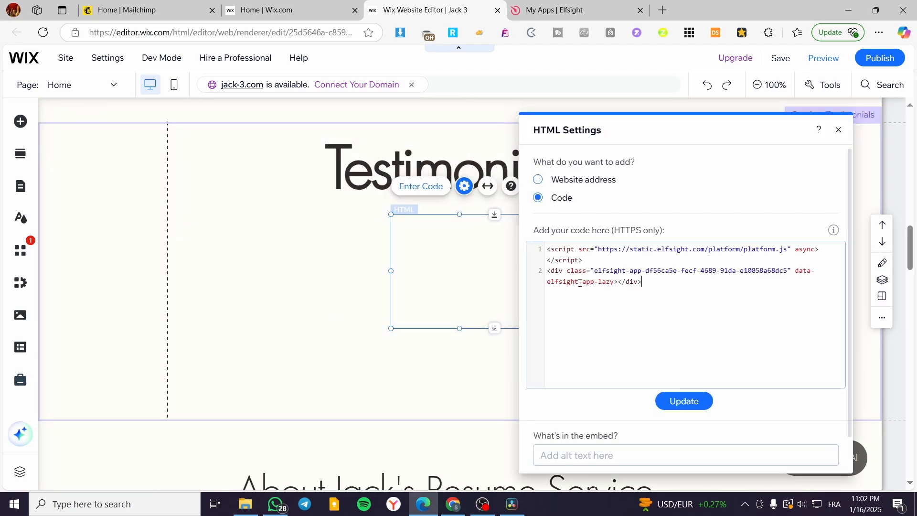
pyautogui.click(684, 401)
pyautogui.click(418, 327)
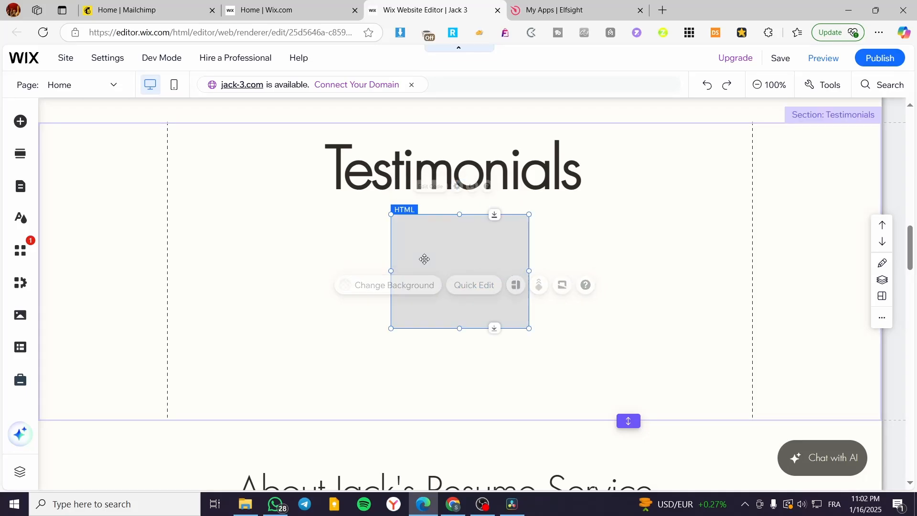
# Enlarge the HTML element, move it up beneath the Testimonials heading, and stretch it nearly across the section's full width
pyautogui.moveTo(392, 271); pyautogui.dragTo(194, 276)
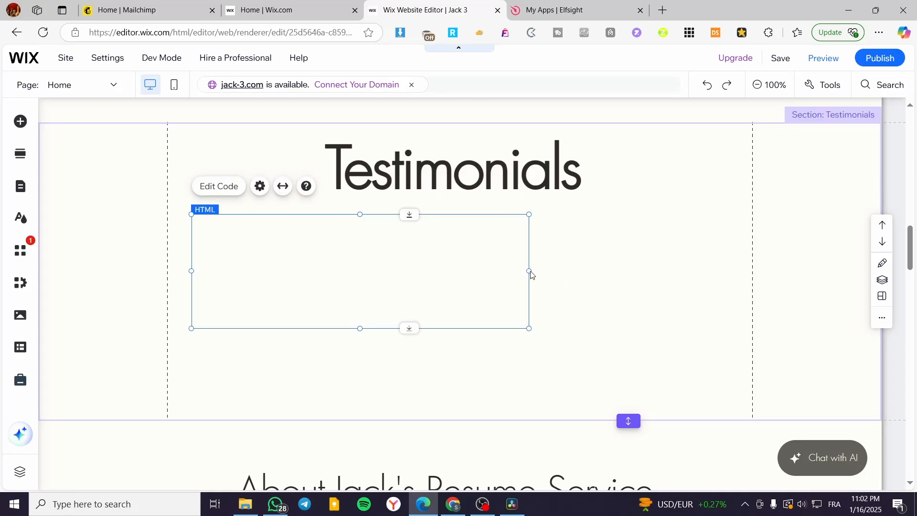
pyautogui.moveTo(530, 271); pyautogui.dragTo(748, 268)
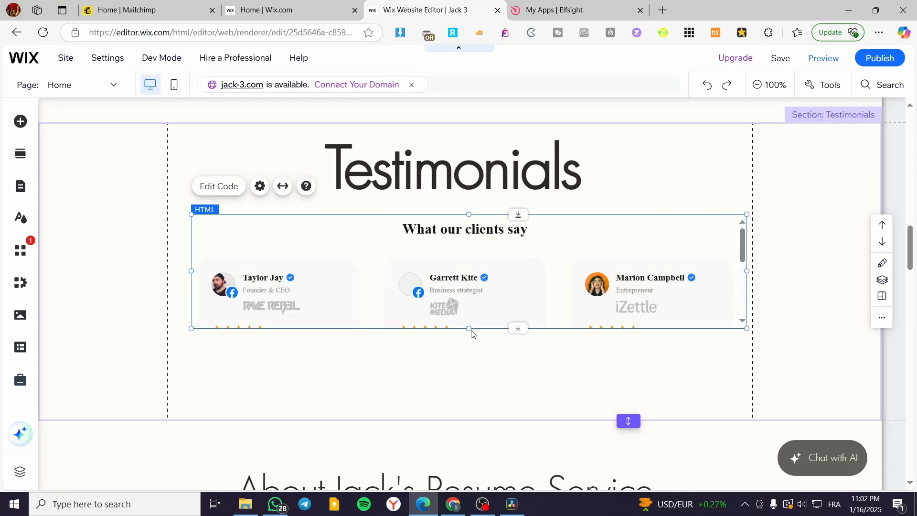
pyautogui.moveTo(471, 328); pyautogui.dragTo(466, 414)
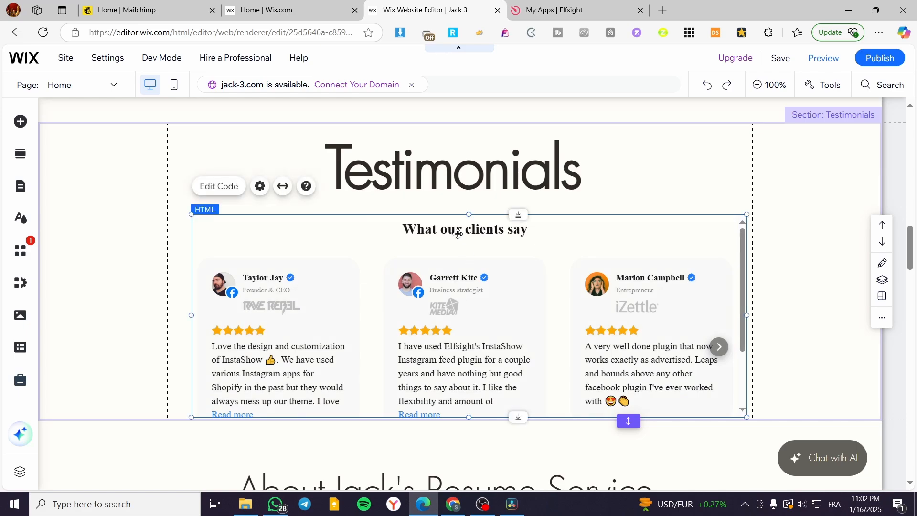
pyautogui.moveTo(459, 233); pyautogui.dragTo(435, 216)
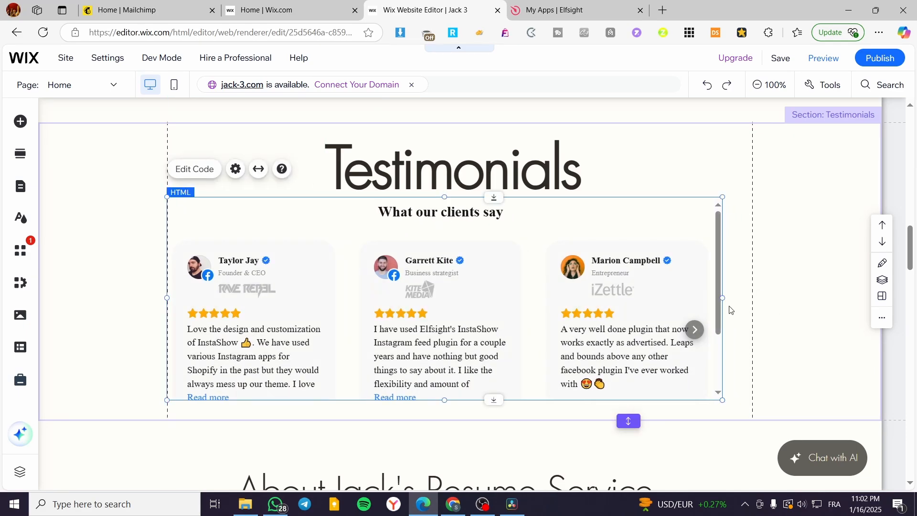
pyautogui.moveTo(723, 299); pyautogui.dragTo(860, 305)
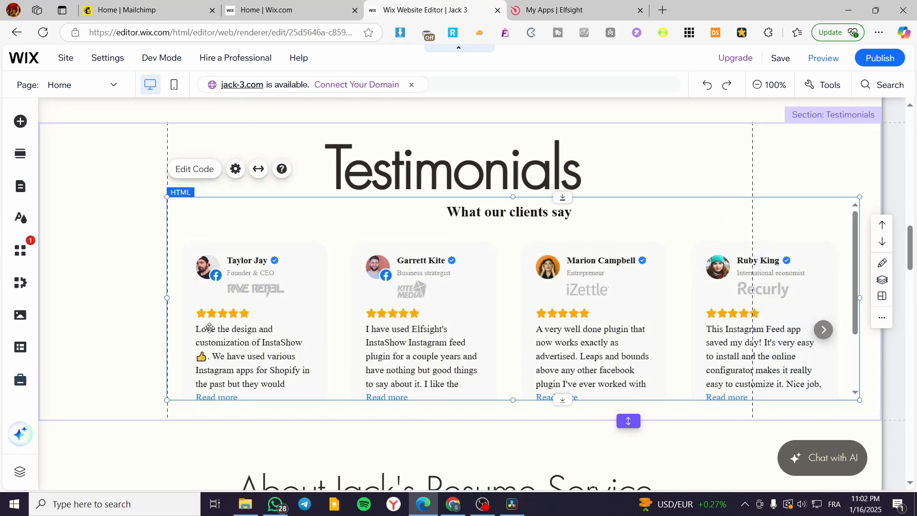
pyautogui.moveTo(169, 300); pyautogui.dragTo(52, 301)
# Extend the HTML element and the Testimonials section downward so the whole carousel, including its page dots, fits inside
pyautogui.moveTo(455, 400); pyautogui.dragTo(458, 435)
pyautogui.scroll(-1, 761, 438)
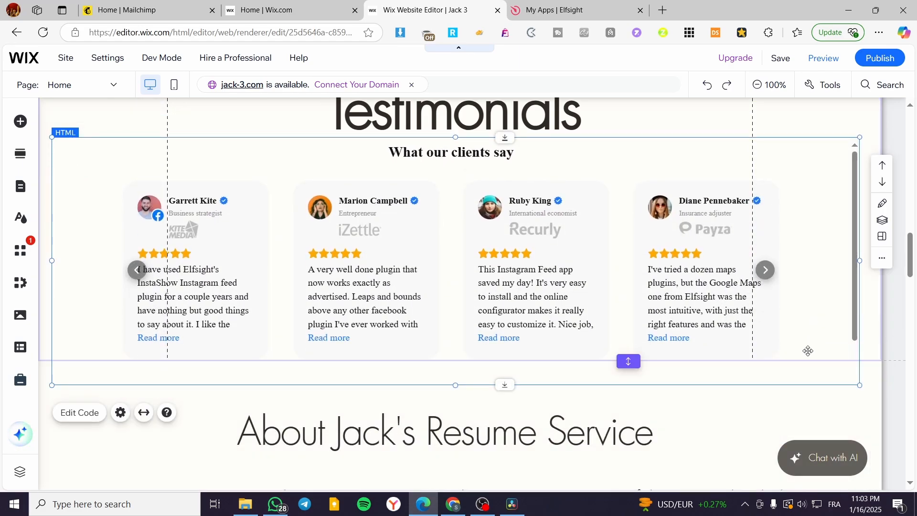
pyautogui.moveTo(629, 361); pyautogui.dragTo(629, 417)
pyautogui.click(454, 363)
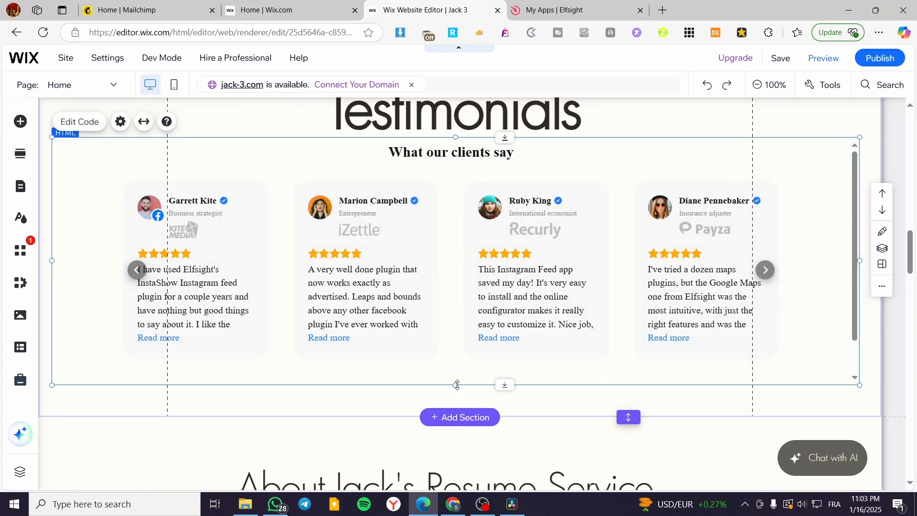
pyautogui.moveTo(456, 383); pyautogui.dragTo(456, 404)
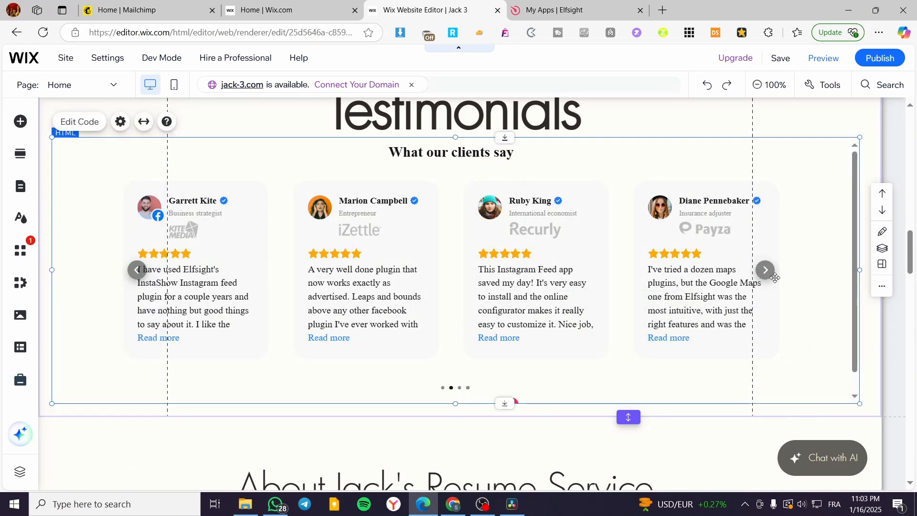